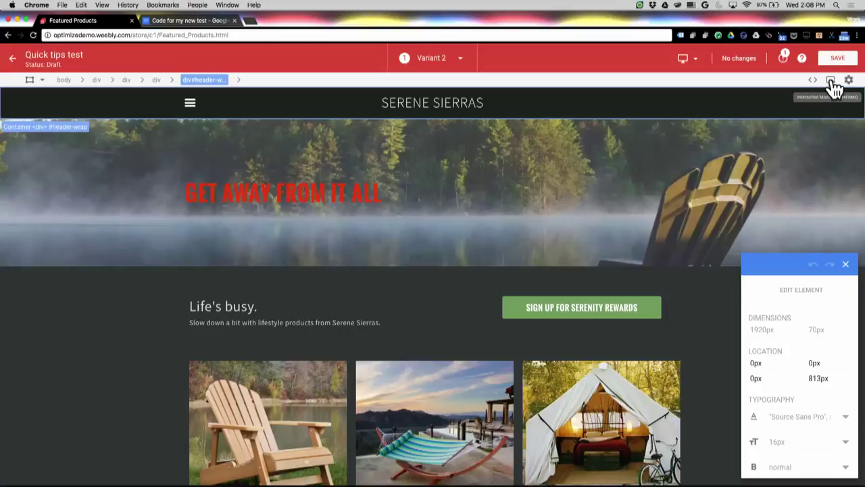
# Open the Heavenly Haven product page through interactive mode, leaving the Featured Products page
pyautogui.click(831, 81)
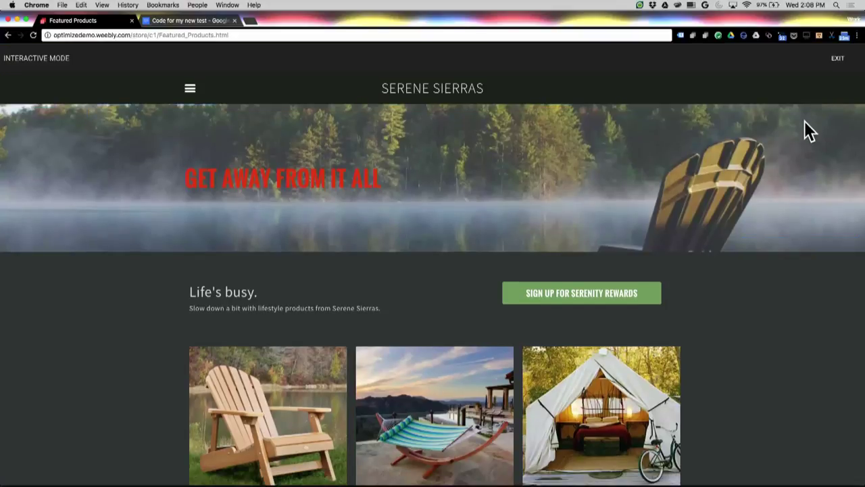
pyautogui.scroll(-4, 762, 177)
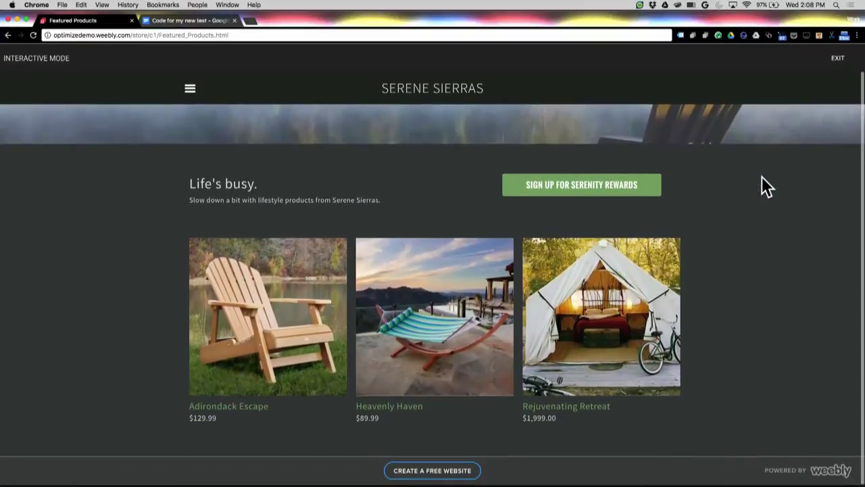
pyautogui.scroll(2, 761, 176)
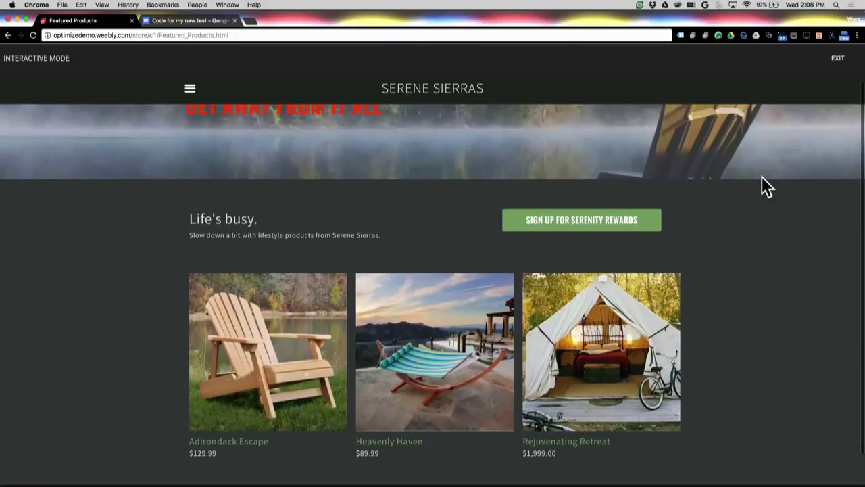
pyautogui.scroll(-2, 762, 177)
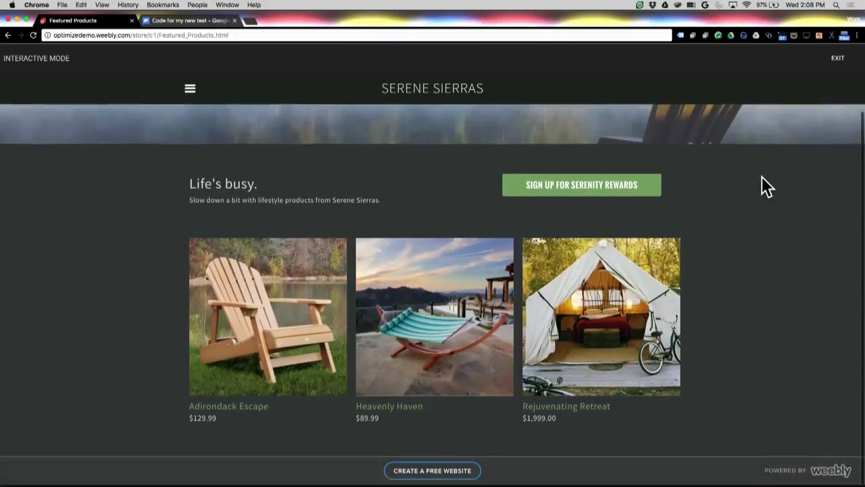
pyautogui.click(483, 298)
pyautogui.click(493, 166)
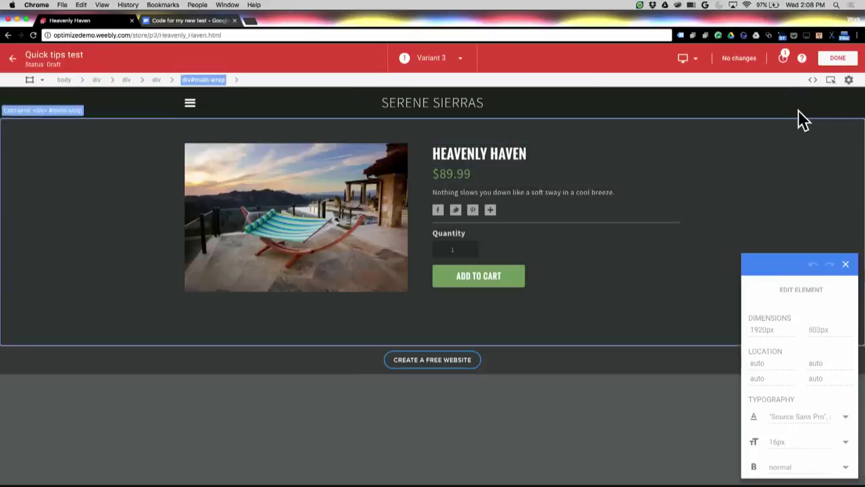
# Leave the Heavenly Haven page by following the Serene Sierras site title in interactive mode
pyautogui.click(830, 79)
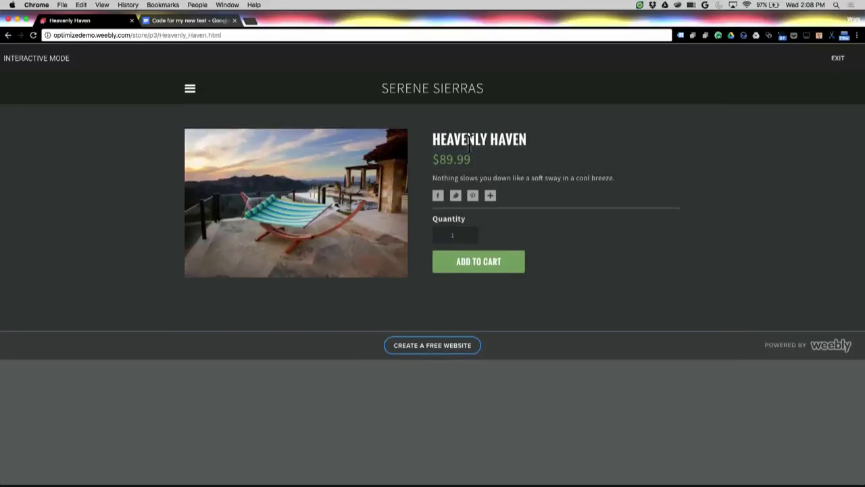
pyautogui.click(446, 93)
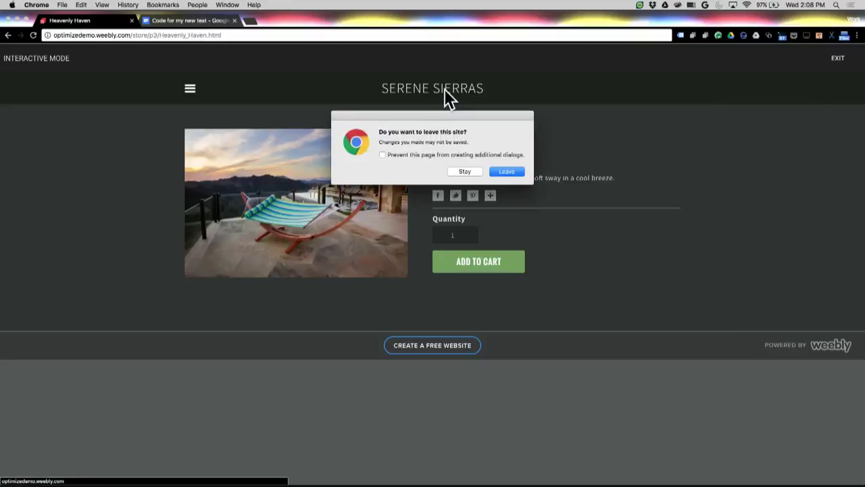
pyautogui.click(509, 172)
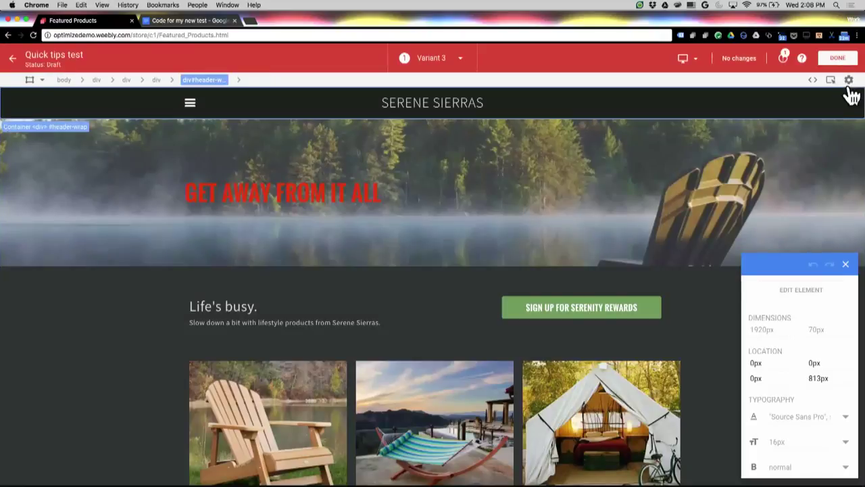
# Reorder the "Sign up for Serenity Rewards" button ahead of the "Life's busy." text and undo the move
pyautogui.click(848, 81)
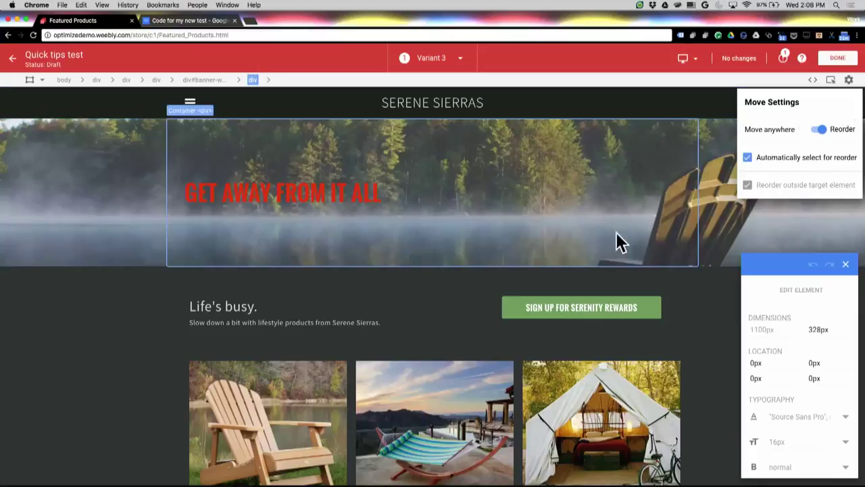
pyautogui.click(516, 307)
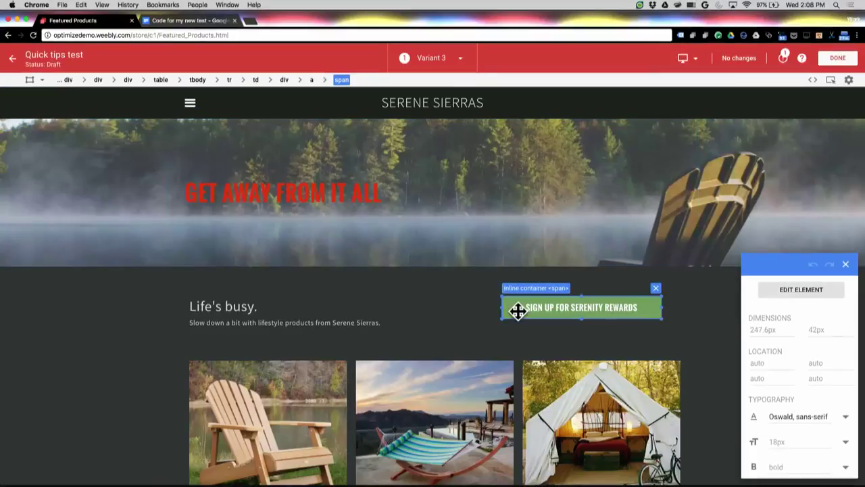
pyautogui.moveTo(517, 309); pyautogui.dragTo(220, 311)
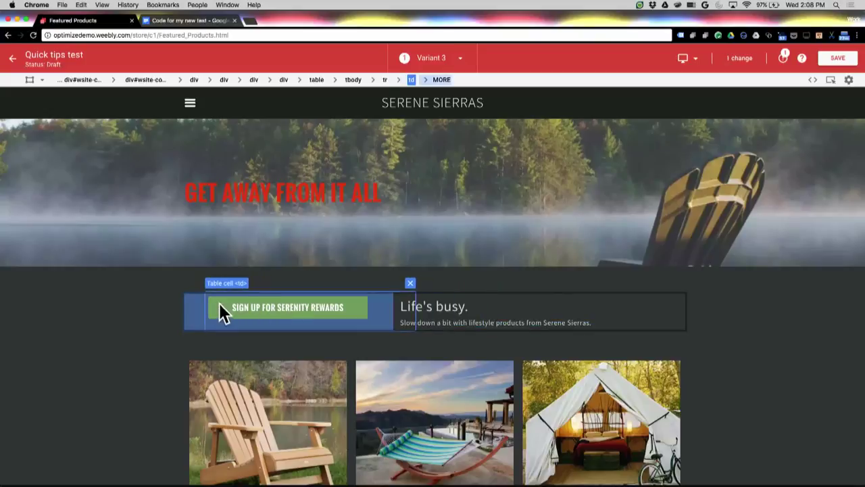
pyautogui.click(128, 346)
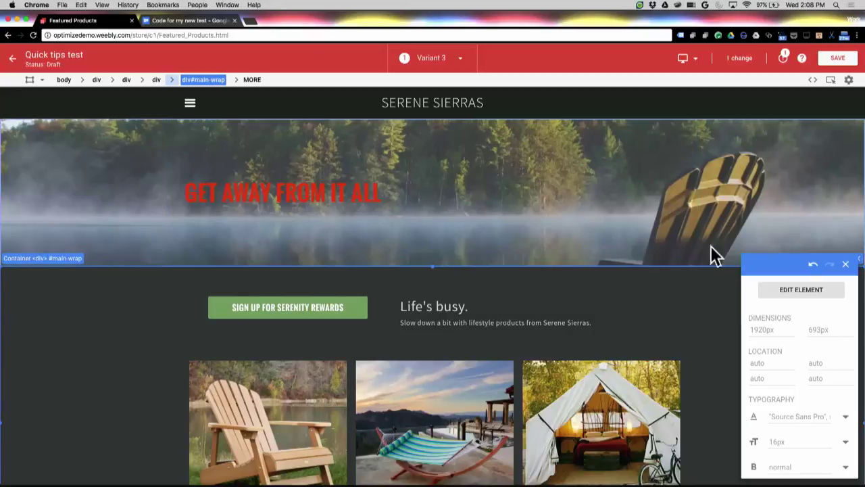
pyautogui.click(813, 264)
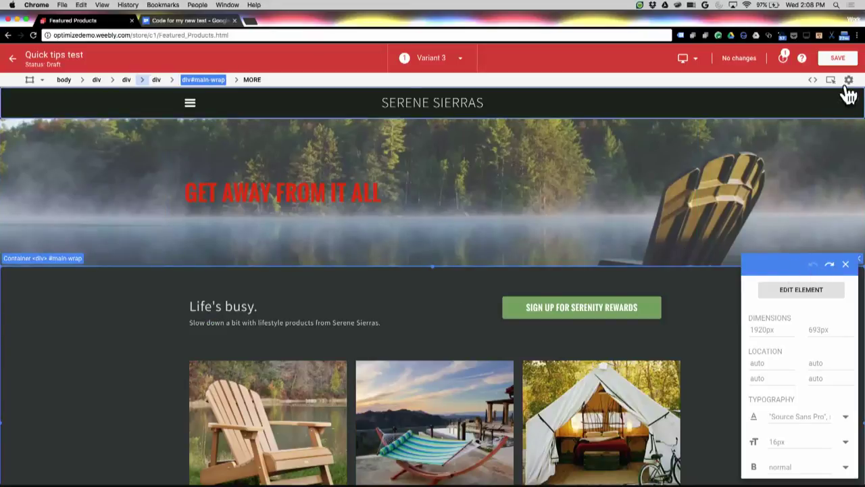
# Switch the move setting from Reorder to Move anywhere
pyautogui.click(848, 80)
pyautogui.click(821, 129)
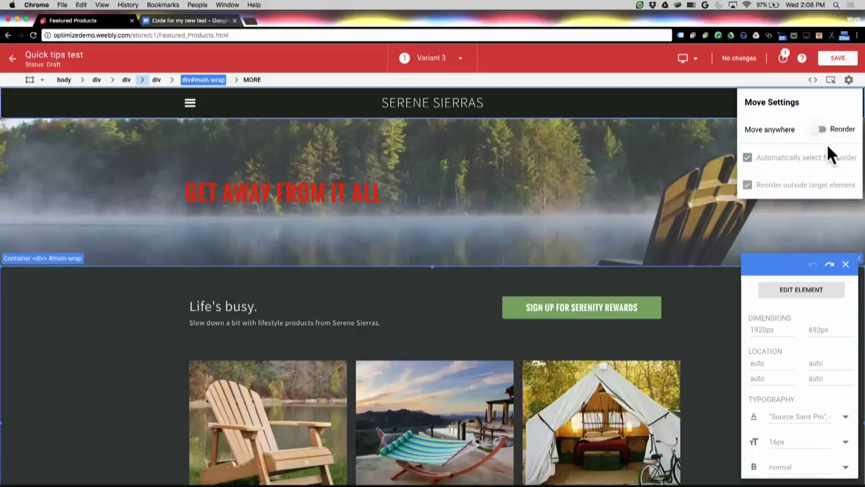
# Try moving the sign-up button's inner span and its link separately up toward the banner, and undo all these moves
pyautogui.click(635, 308)
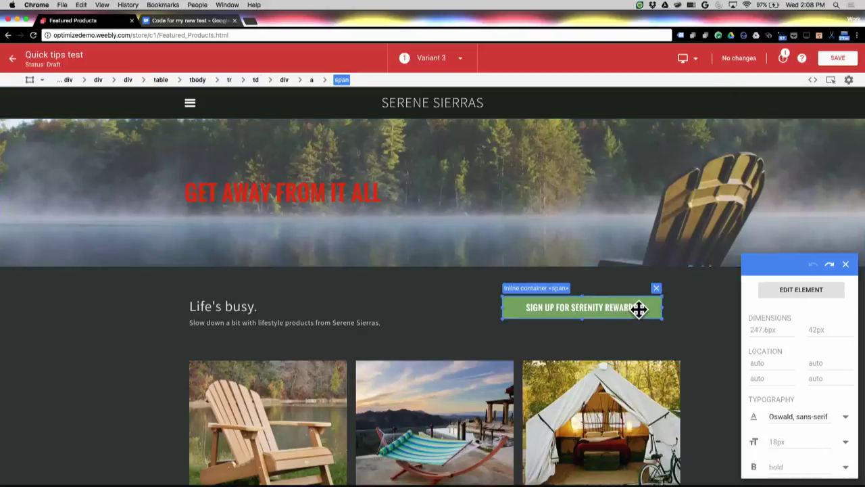
pyautogui.moveTo(639, 308); pyautogui.dragTo(588, 218)
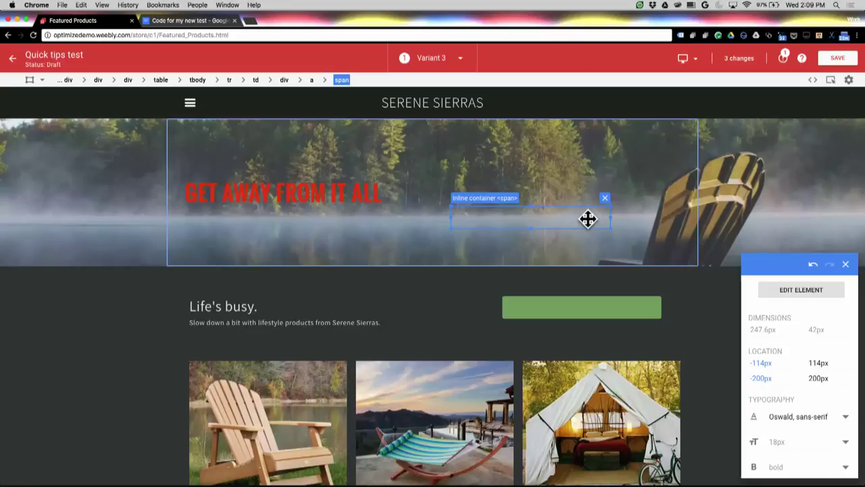
pyautogui.click(589, 314)
pyautogui.moveTo(599, 307); pyautogui.dragTo(573, 264)
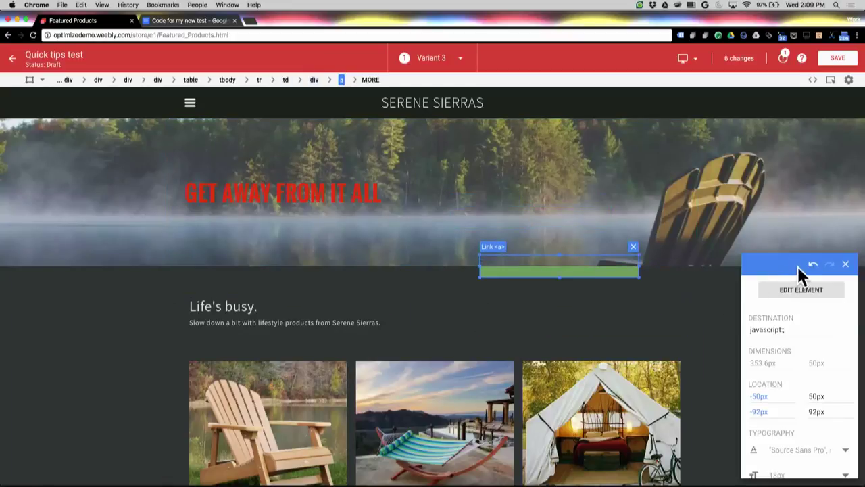
pyautogui.click(813, 265)
pyautogui.click(814, 266)
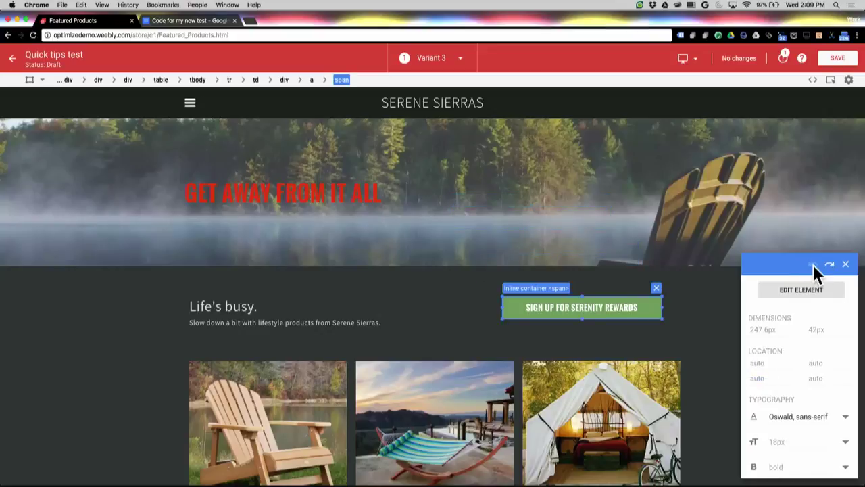
# Select the div container around the sign-up button and move it to a location of about -310px and -41px
pyautogui.click(286, 81)
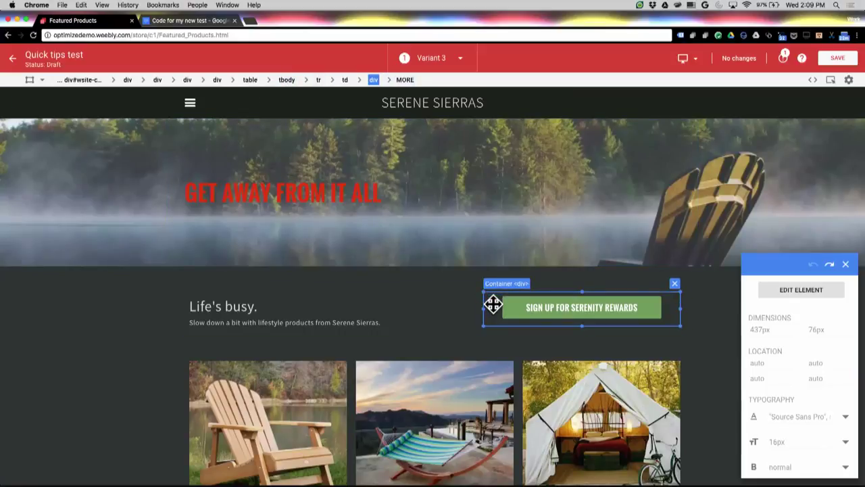
pyautogui.moveTo(491, 296); pyautogui.dragTo(353, 288)
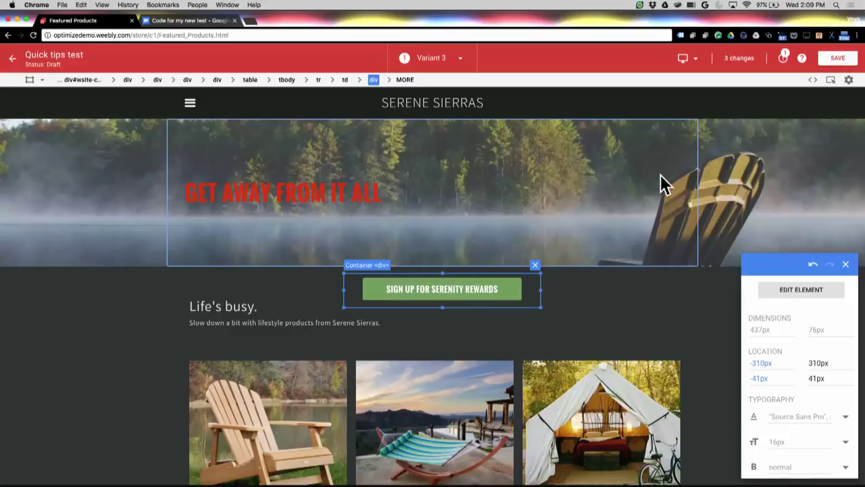
pyautogui.click(849, 80)
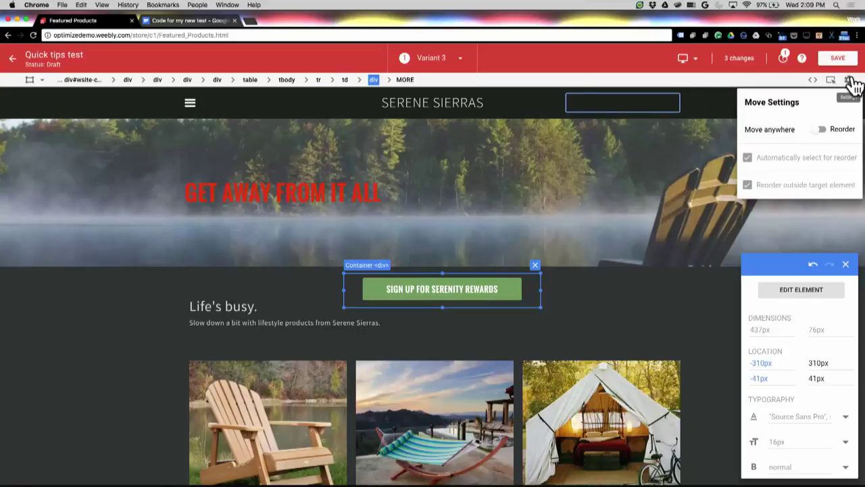
pyautogui.click(850, 80)
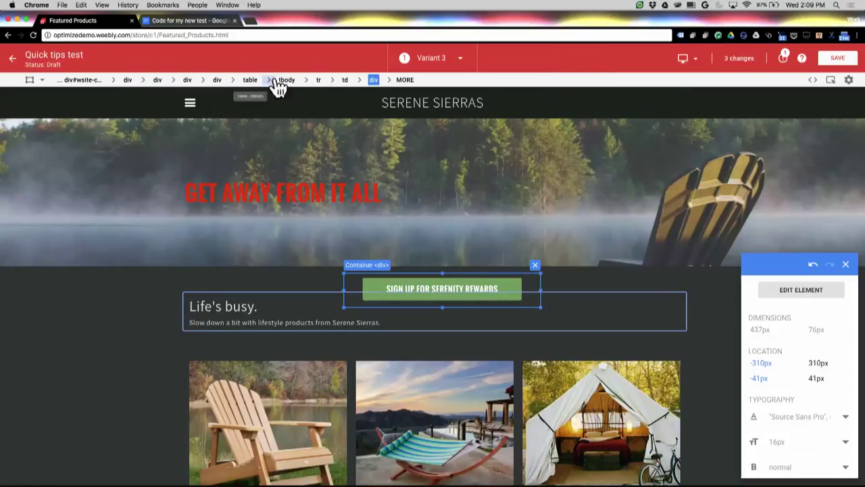
# Select the banner heading, site title, product photos and "Life's busy." text in turn to examine their element paths
pyautogui.click(321, 174)
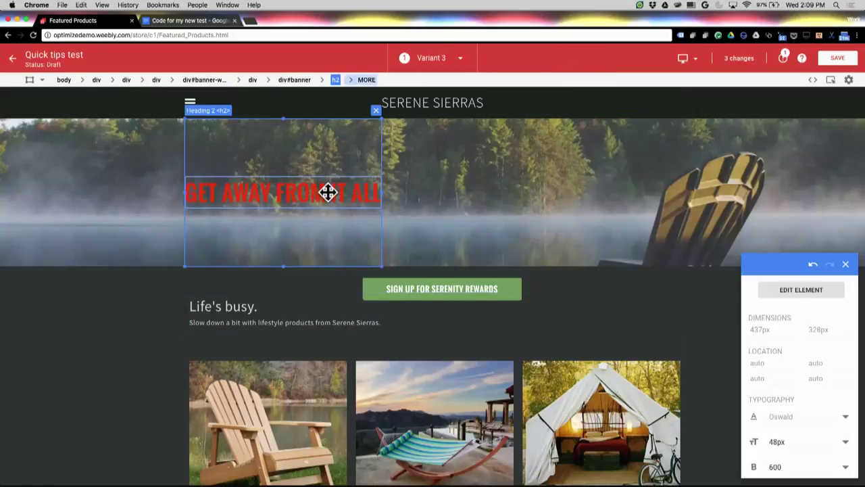
pyautogui.click(328, 193)
pyautogui.click(427, 102)
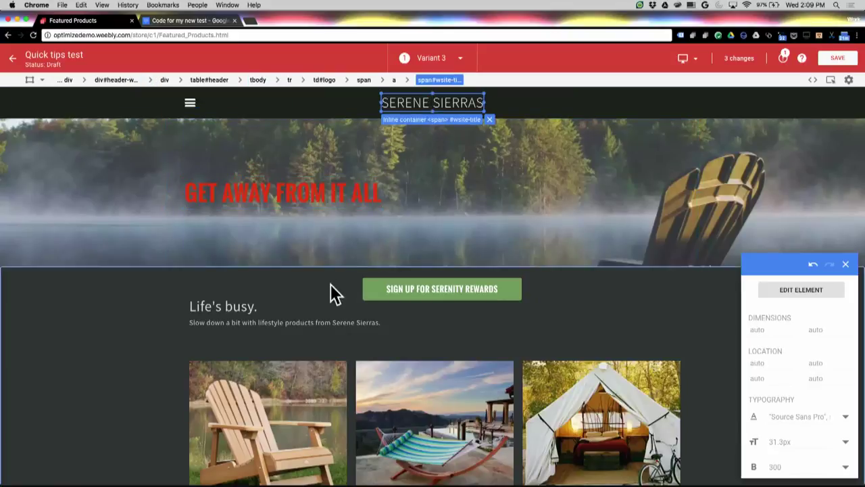
pyautogui.click(320, 382)
pyautogui.click(394, 384)
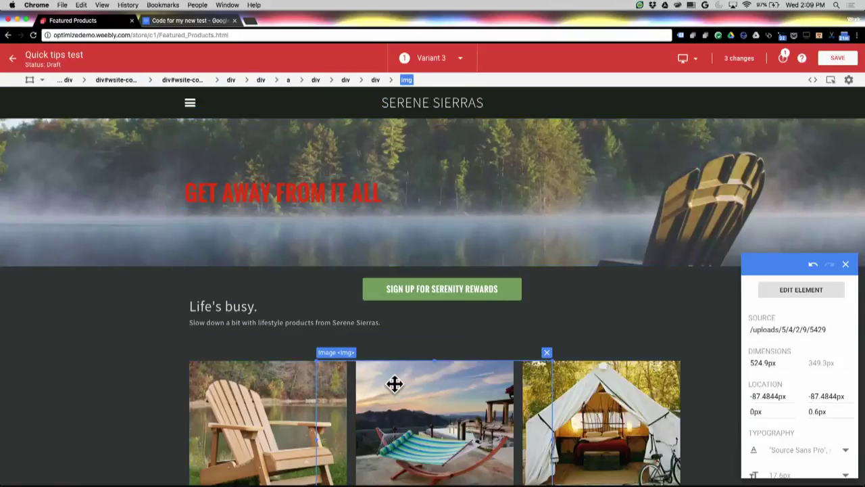
pyautogui.click(340, 321)
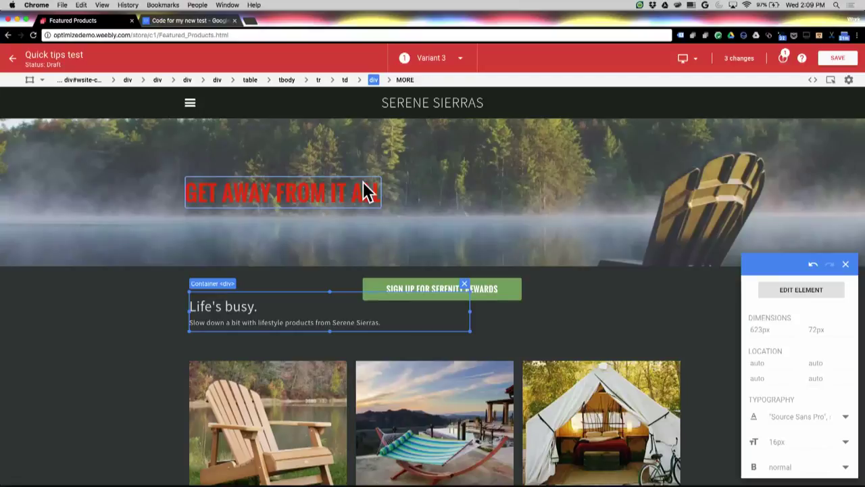
# Select the #wsite-com-product-list container through the element hierarchy and lower its top edge about 67px, making it 364px high
pyautogui.click(347, 84)
pyautogui.click(351, 84)
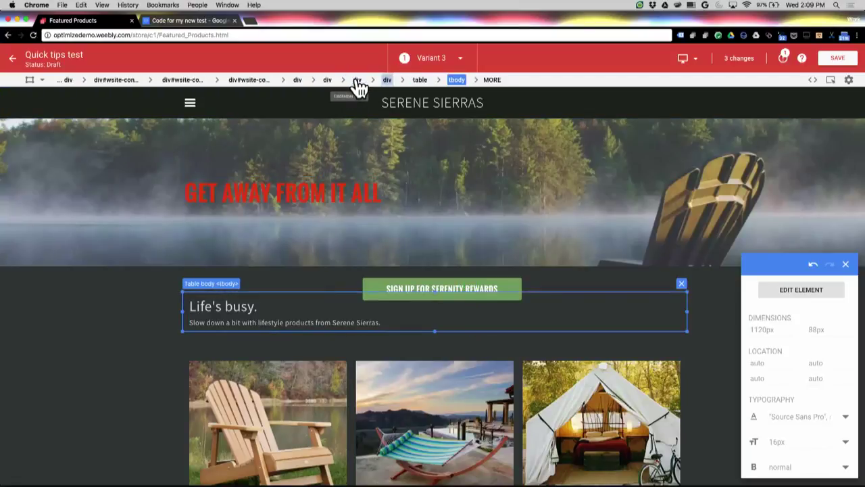
pyautogui.click(359, 81)
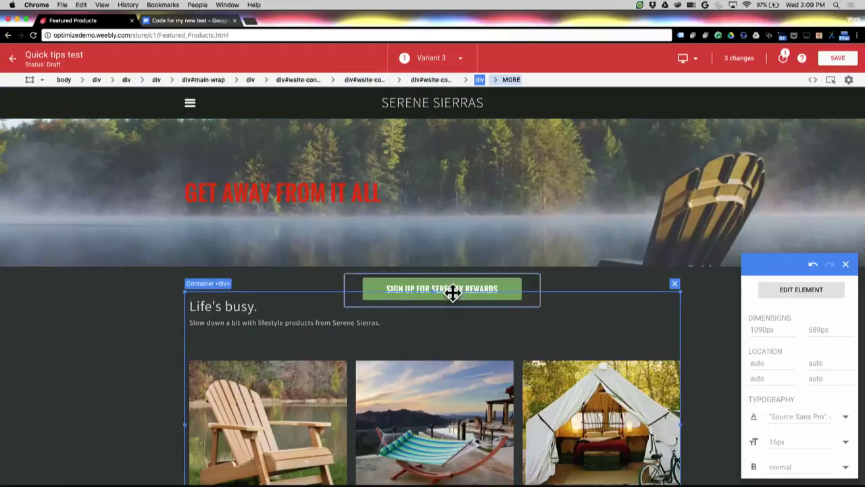
pyautogui.click(509, 79)
pyautogui.click(522, 166)
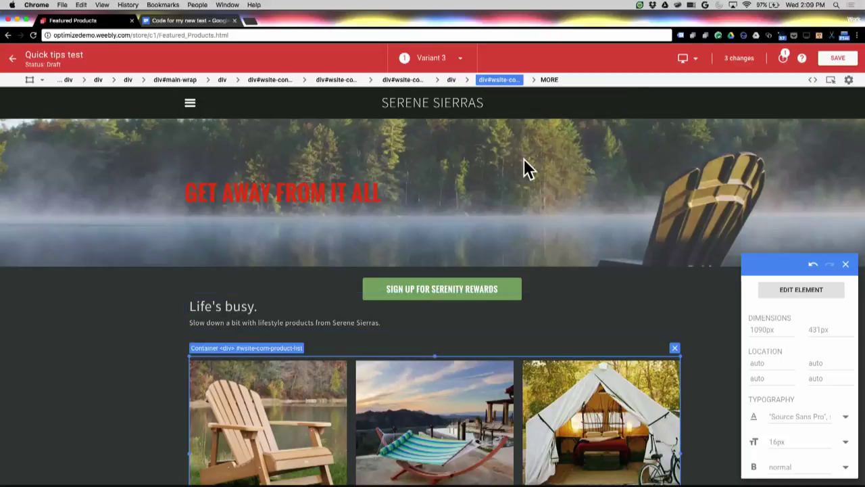
pyautogui.moveTo(436, 353); pyautogui.dragTo(437, 386)
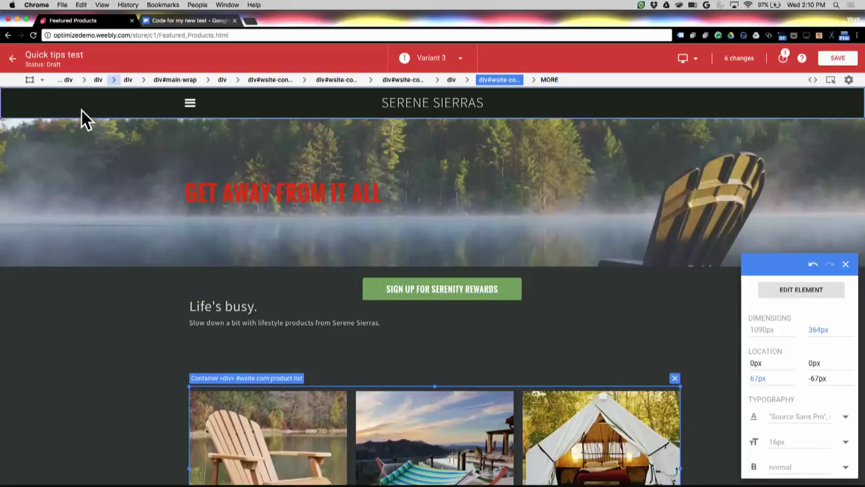
# Examine the element selector of the product list and the types of change that can be added to it
pyautogui.click(40, 79)
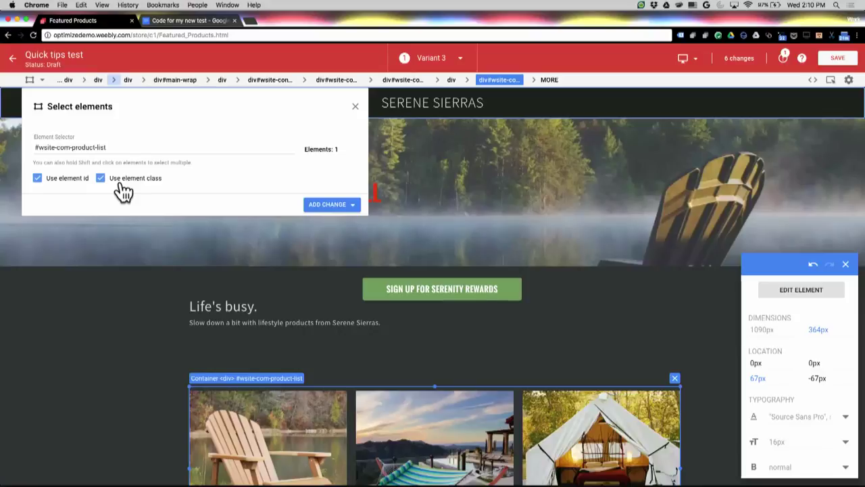
pyautogui.click(142, 146)
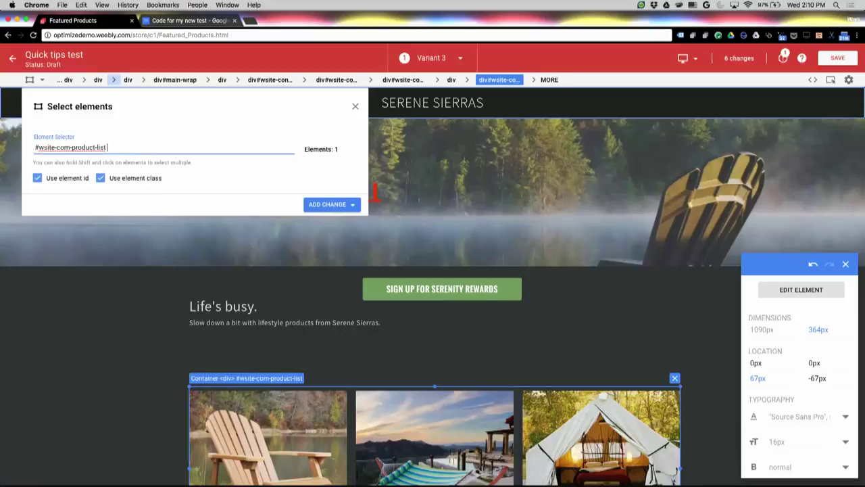
pyautogui.click(348, 210)
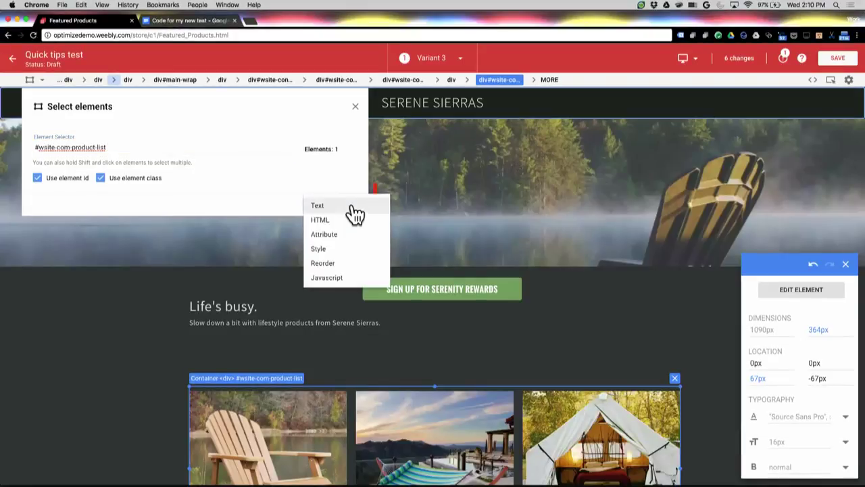
pyautogui.click(352, 167)
pyautogui.click(356, 108)
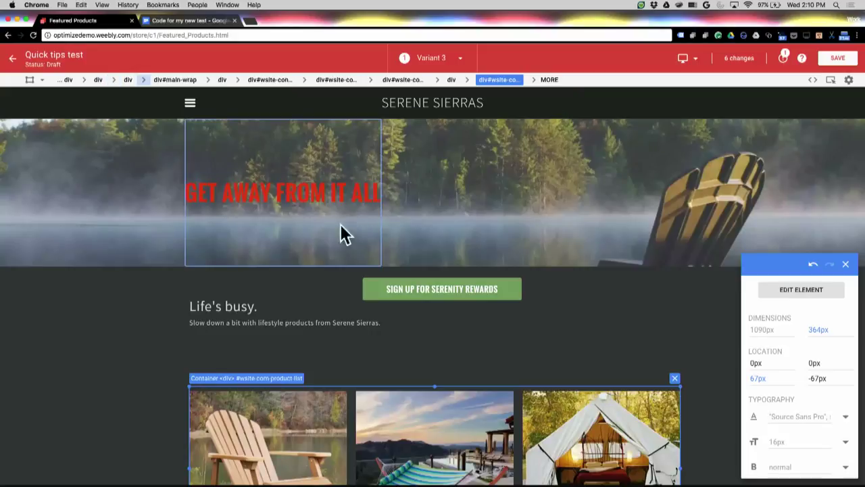
# Preview the edited Featured Products page in interactive mode
pyautogui.click(645, 149)
pyautogui.click(831, 79)
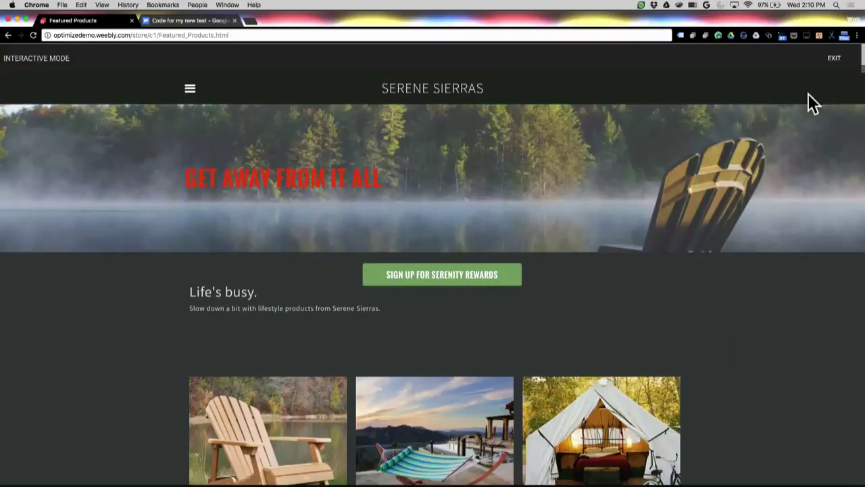
# Return from interactive mode to the editor and select each of the three product titles individually
pyautogui.scroll(-3, 662, 259)
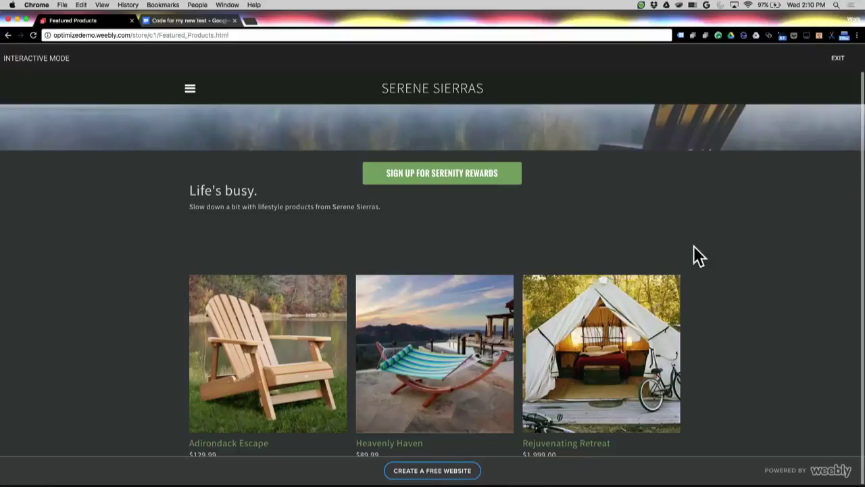
pyautogui.click(838, 59)
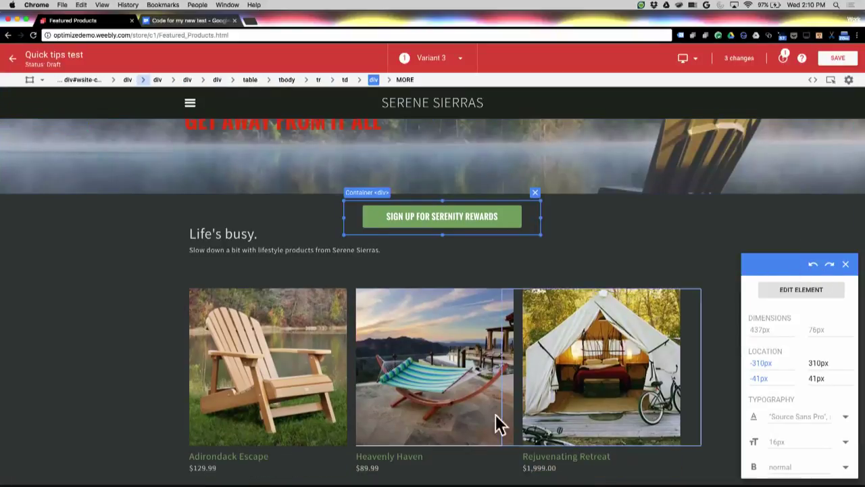
pyautogui.click(287, 453)
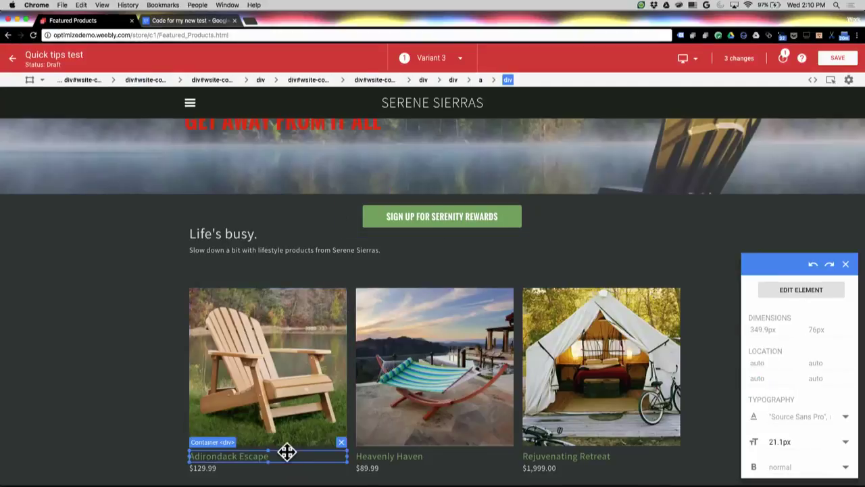
pyautogui.click(392, 462)
pyautogui.click(528, 459)
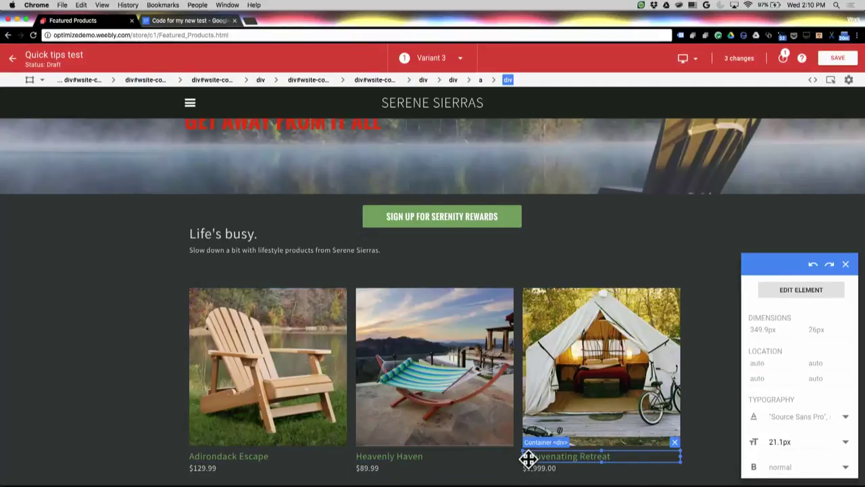
# Select the Adirondack Escape and Heavenly Haven titles together, extend the selection to similar elements, and examine their shared element selector
pyautogui.click(330, 462)
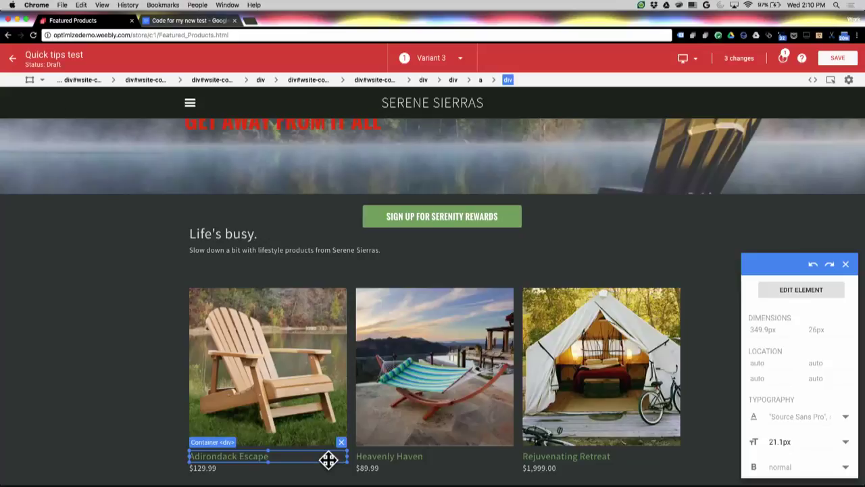
pyautogui.keyDown('shift'); pyautogui.click(395, 458); pyautogui.keyUp('shift')
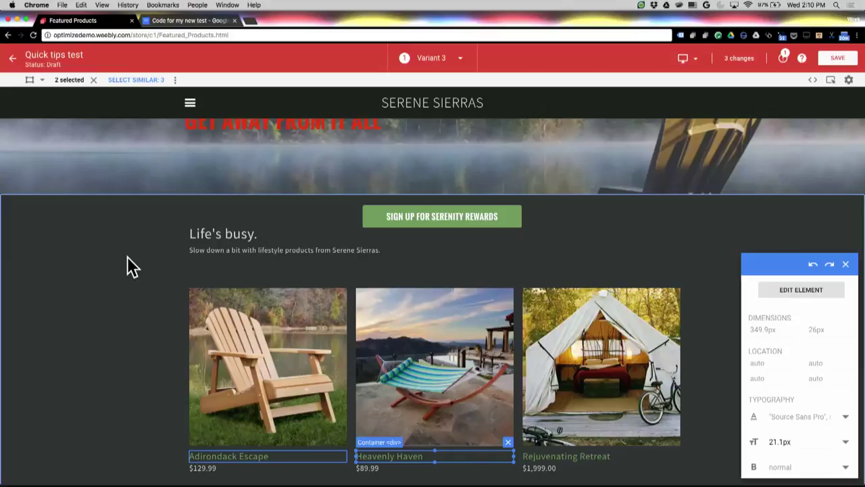
pyautogui.click(145, 81)
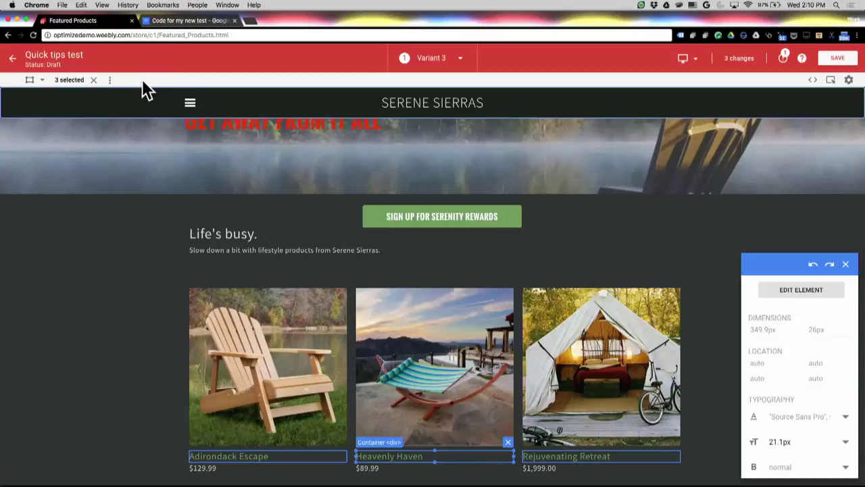
pyautogui.click(34, 80)
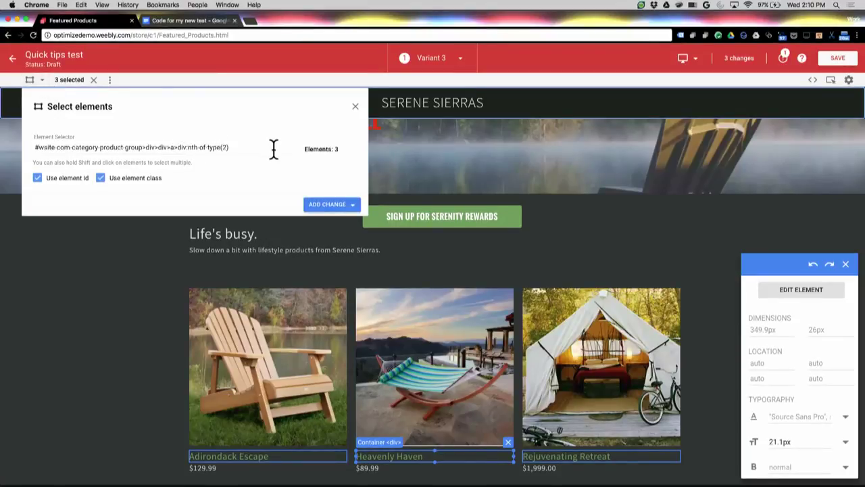
pyautogui.click(356, 108)
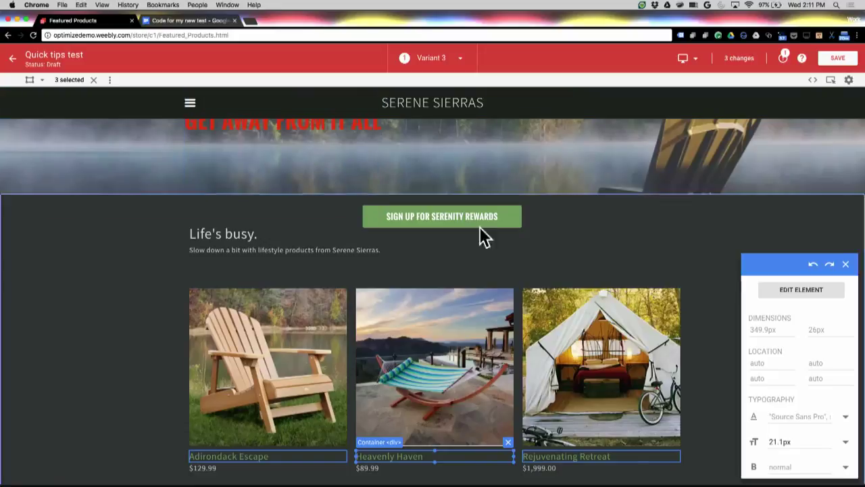
# Set the font size of the selected product titles to 30px
pyautogui.click(806, 439)
pyautogui.hotkey('ctrl', 'a')
pyautogui.write('30px')
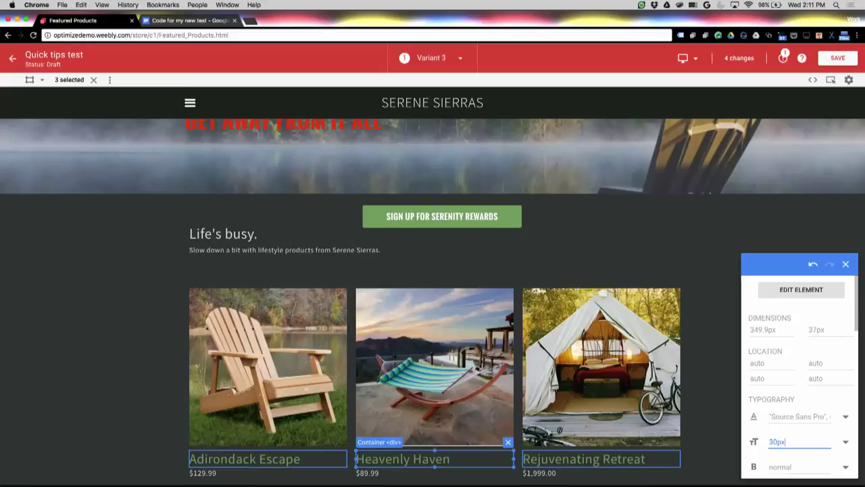
pyautogui.click(727, 439)
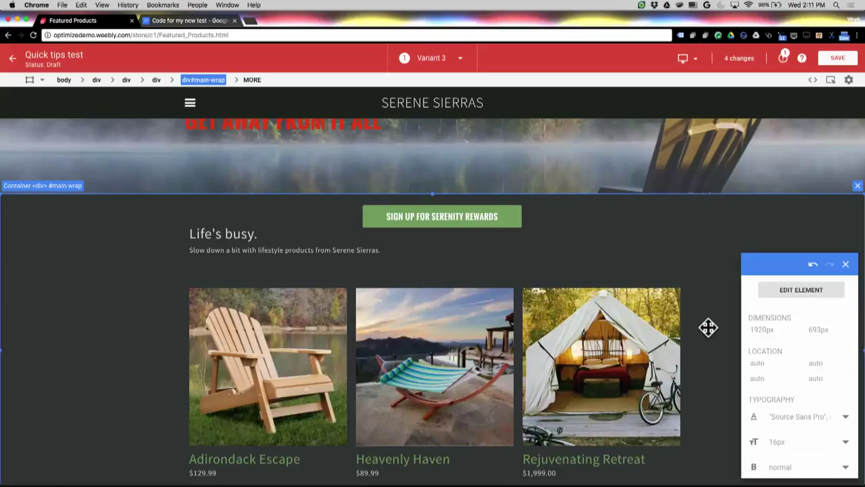
# Examine the CSS code generated for the variant's style changes
pyautogui.click(813, 81)
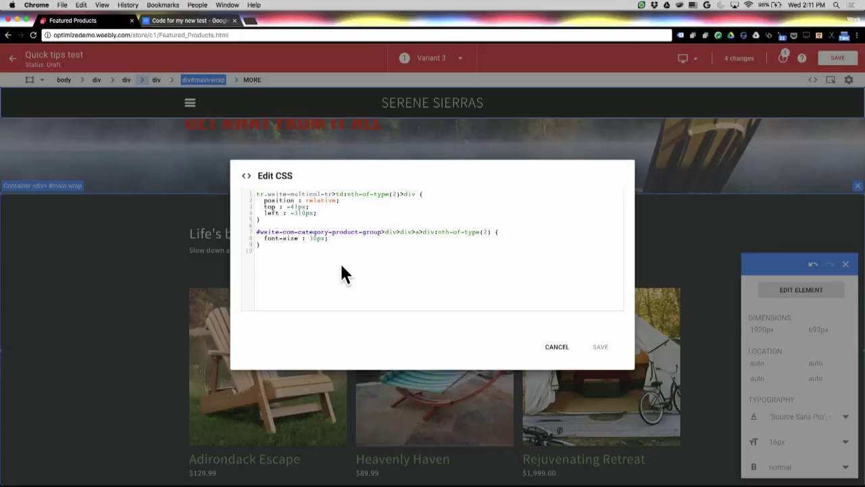
pyautogui.click(557, 347)
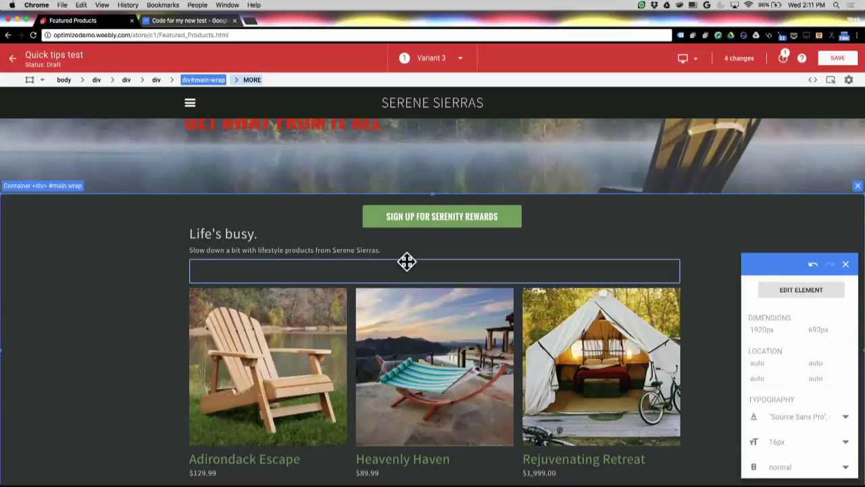
# Insert the promo overlay code from the "Code for my new test" document as HTML before the "Life's busy." paragraph
pyautogui.hotkey('ctrl', 'Tab')
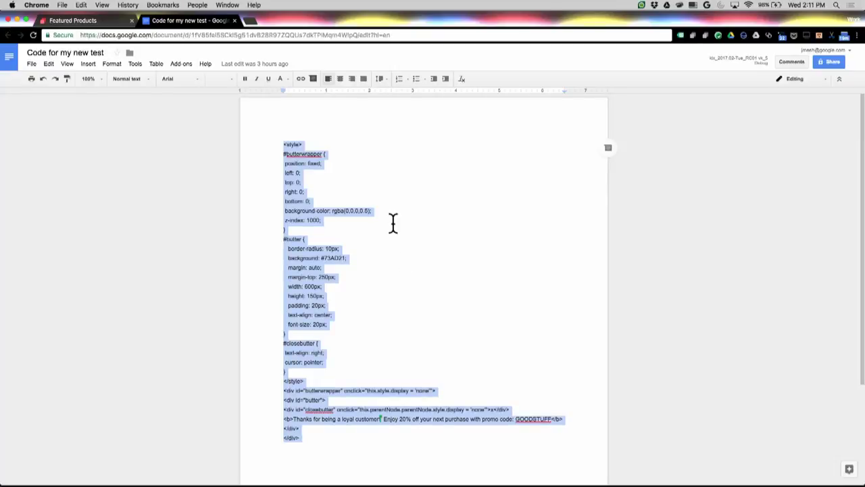
pyautogui.hotkey('ctrl', 'shift', 'Tab')
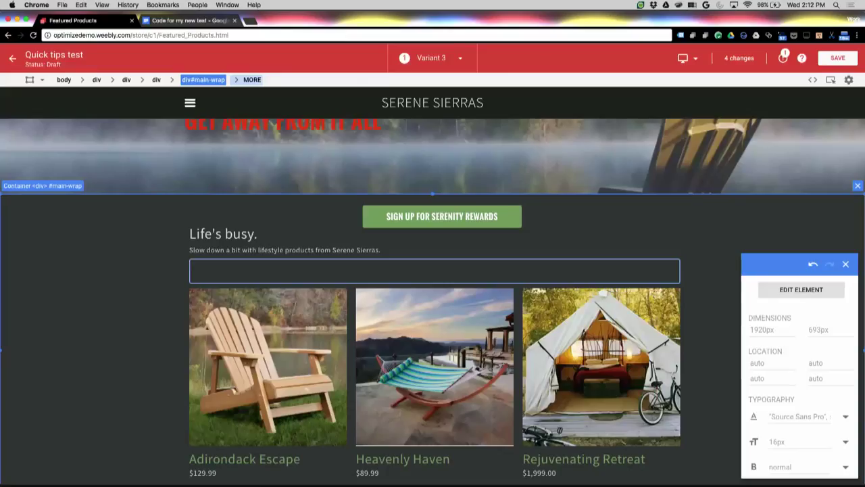
pyautogui.click(323, 253)
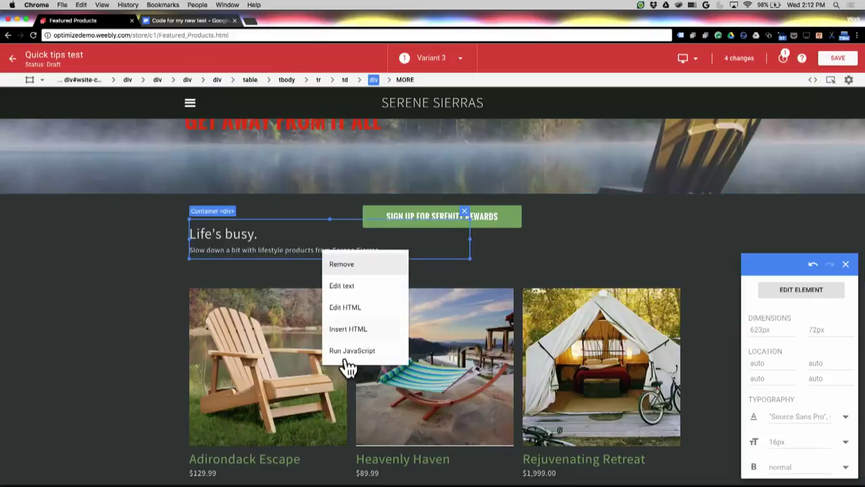
pyautogui.click(348, 328)
pyautogui.write('<div class="paragraph" style="text-align: left;"></div>')
pyautogui.hotkey('ctrl', 'a')
pyautogui.hotkey('ctrl', 'v')
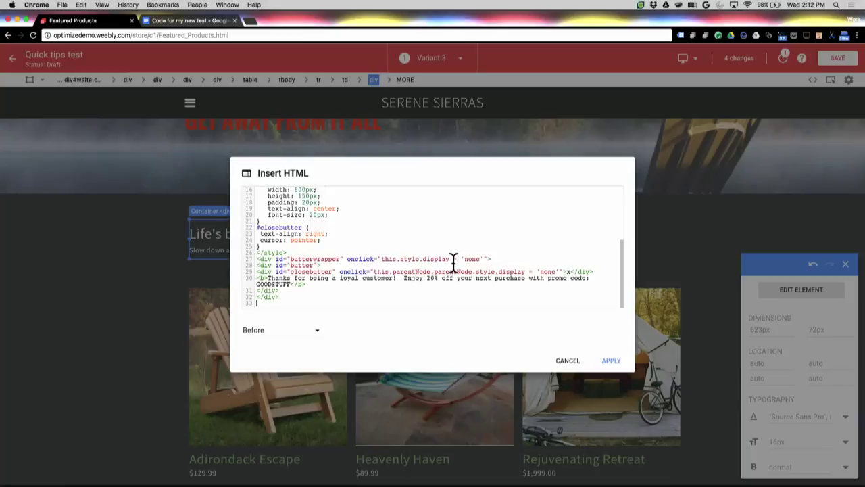
pyautogui.click(300, 331)
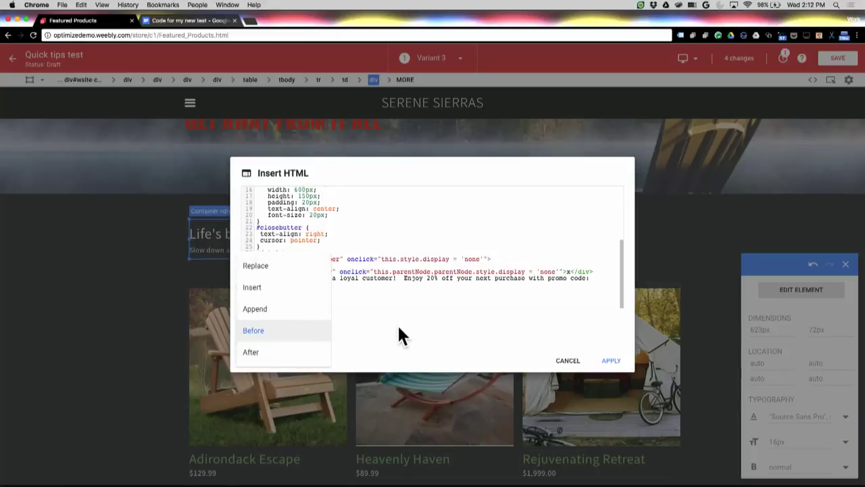
pyautogui.click(612, 359)
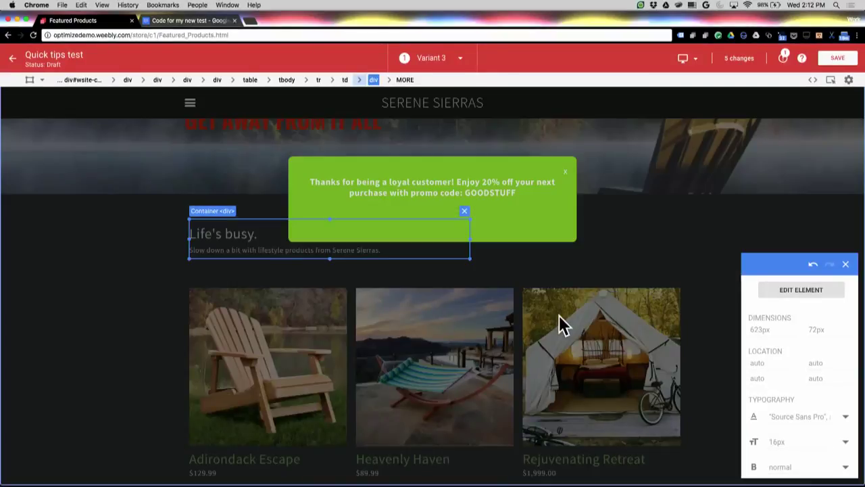
# Try a 76px height for the green #butter promo box, reviewing the change list before undoing the resize
pyautogui.click(521, 211)
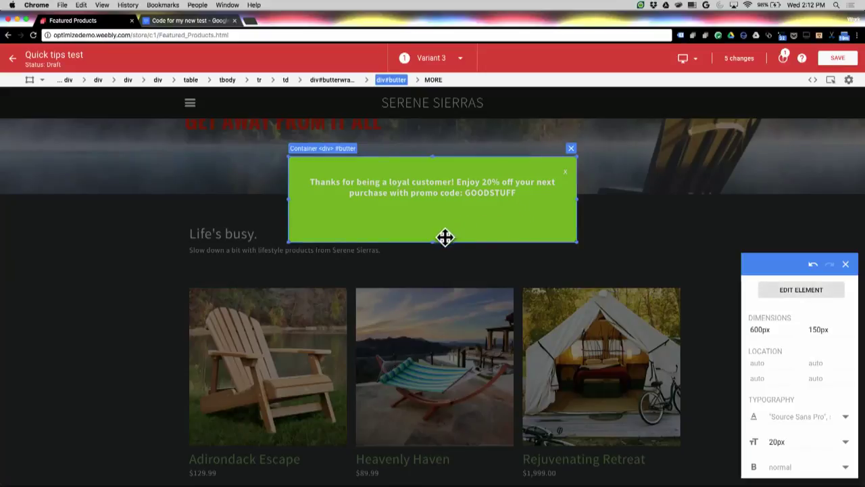
pyautogui.moveTo(433, 242); pyautogui.dragTo(433, 207)
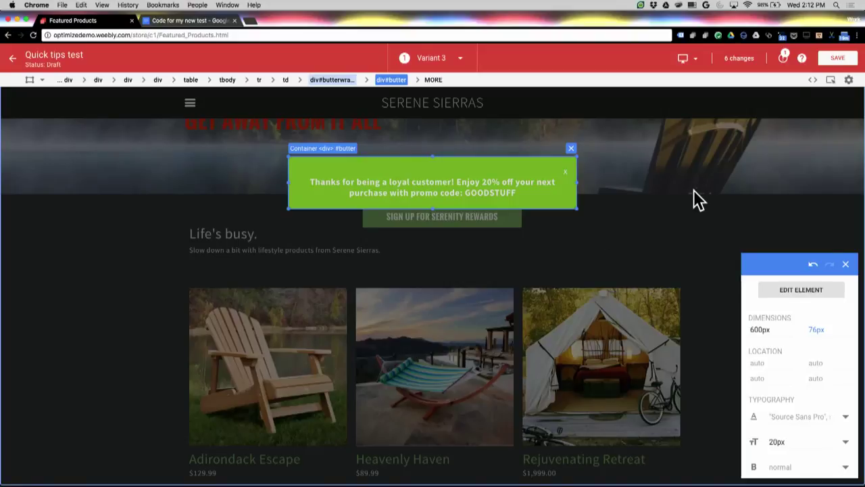
pyautogui.click(739, 58)
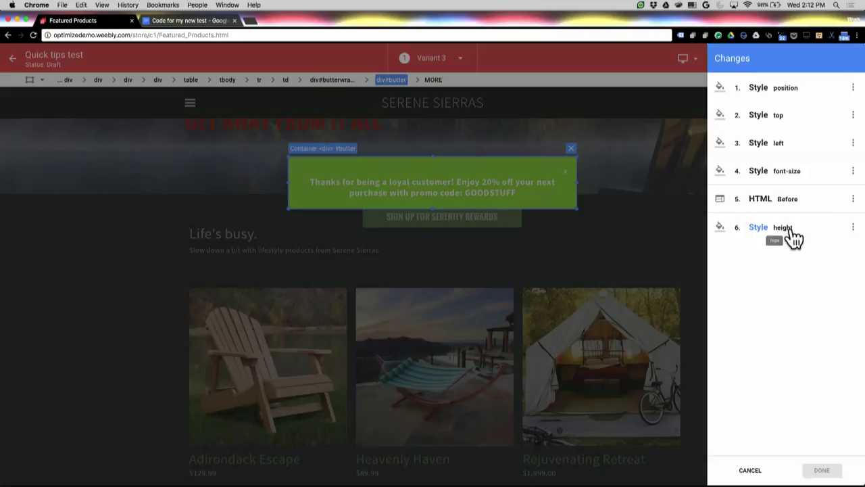
pyautogui.click(753, 470)
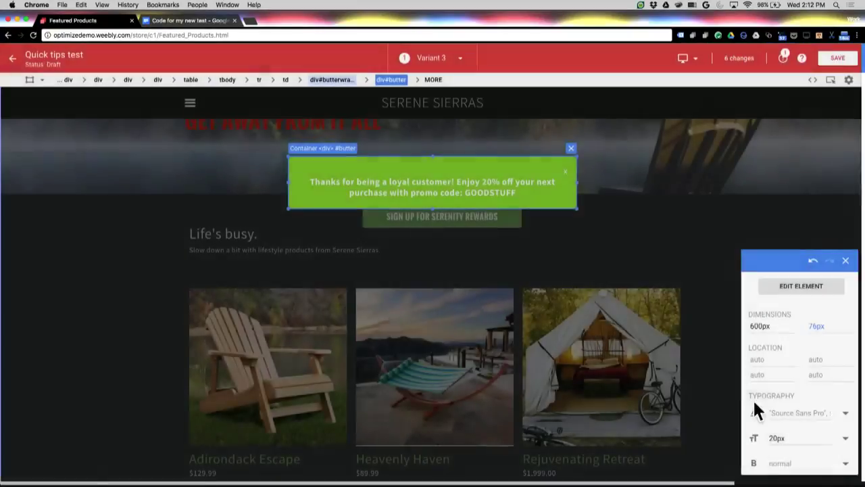
pyautogui.click(813, 264)
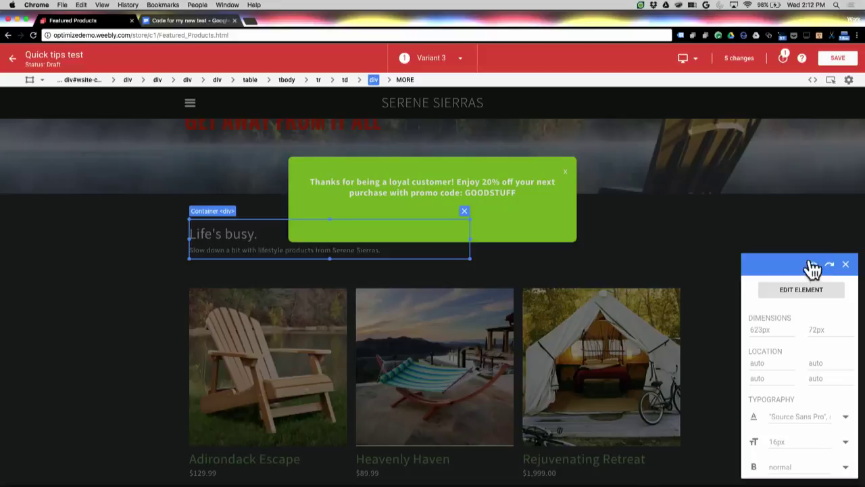
# Edit the inserted HTML change to reduce the height in the #butter style rule, and apply it
pyautogui.click(742, 58)
pyautogui.click(853, 199)
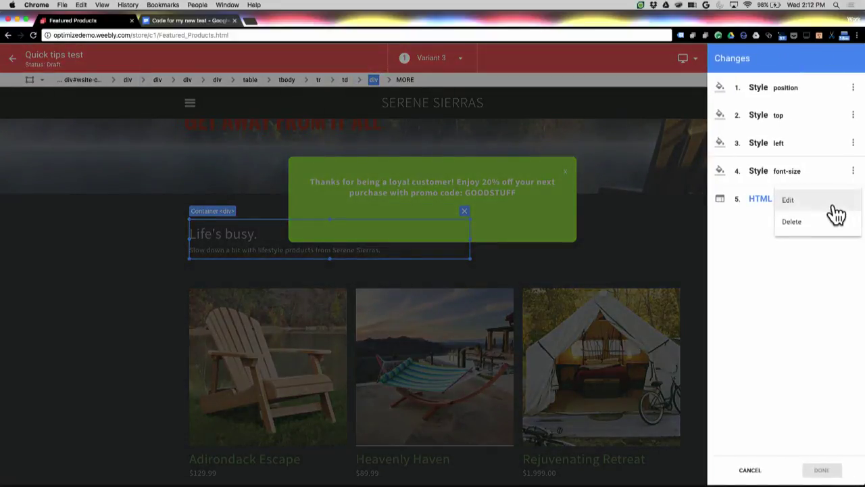
pyautogui.click(831, 200)
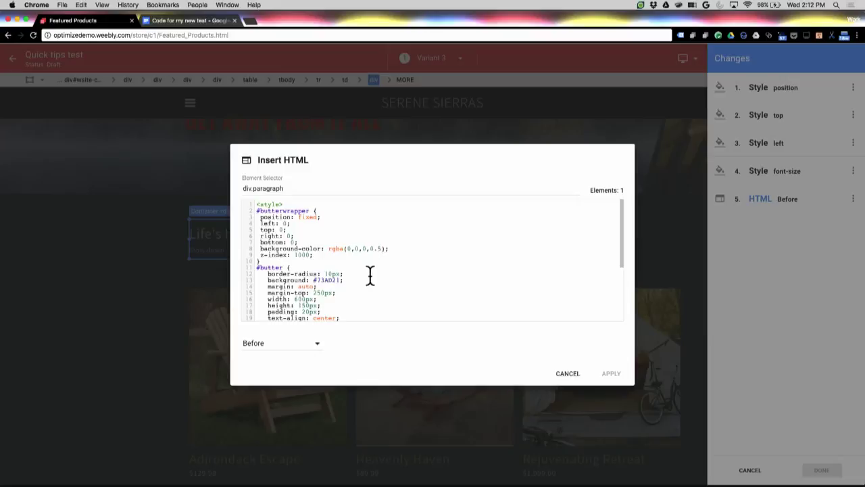
pyautogui.scroll(-2, 368, 274)
pyautogui.click(306, 271)
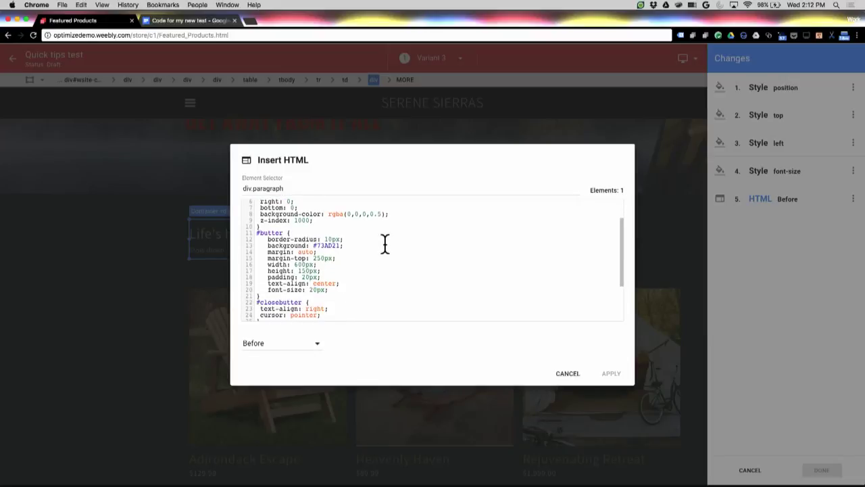
pyautogui.click(606, 373)
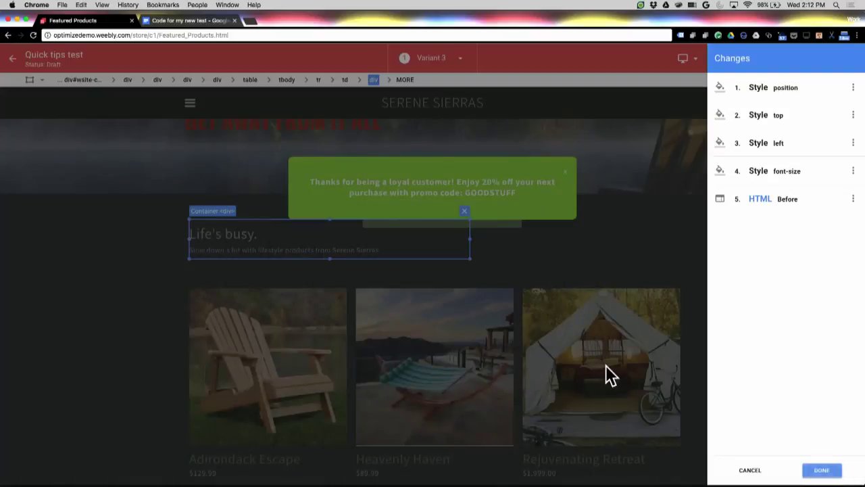
pyautogui.click(821, 469)
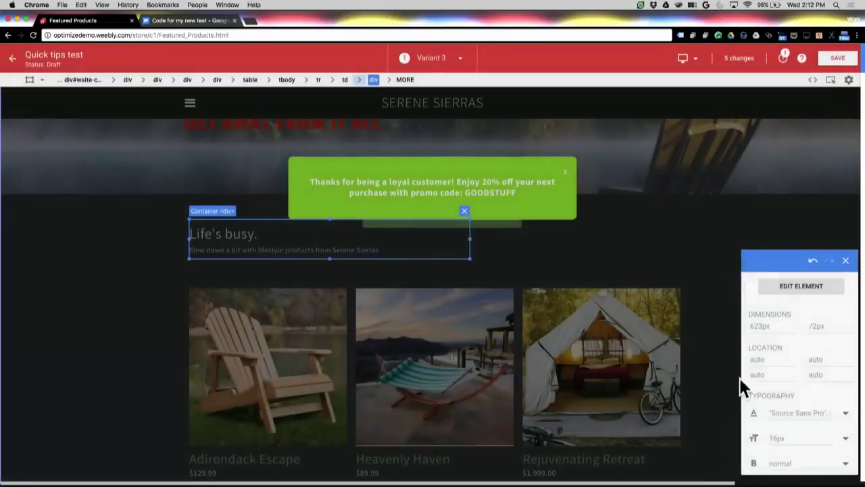
pyautogui.click(653, 255)
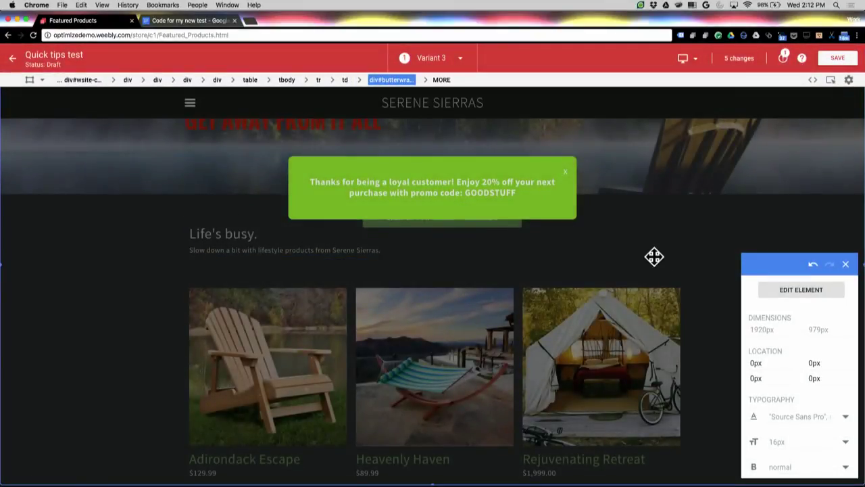
# Delete the left style change of the sign-up button from the variant's change list
pyautogui.click(738, 59)
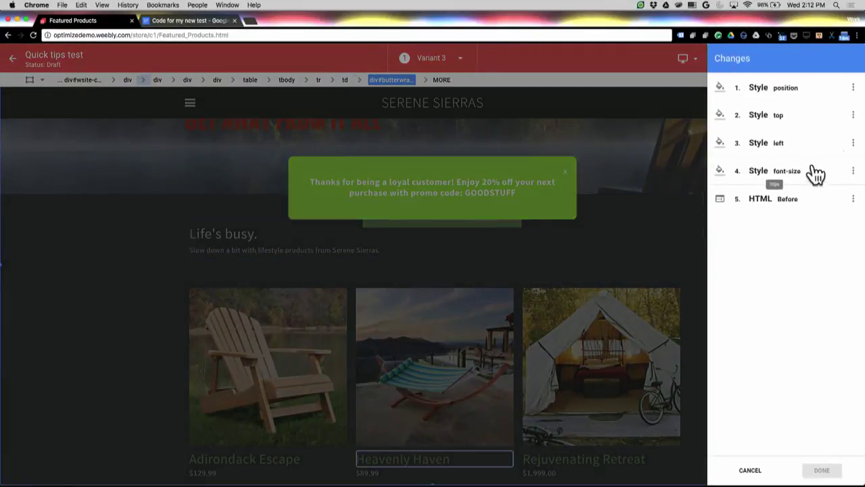
pyautogui.click(852, 143)
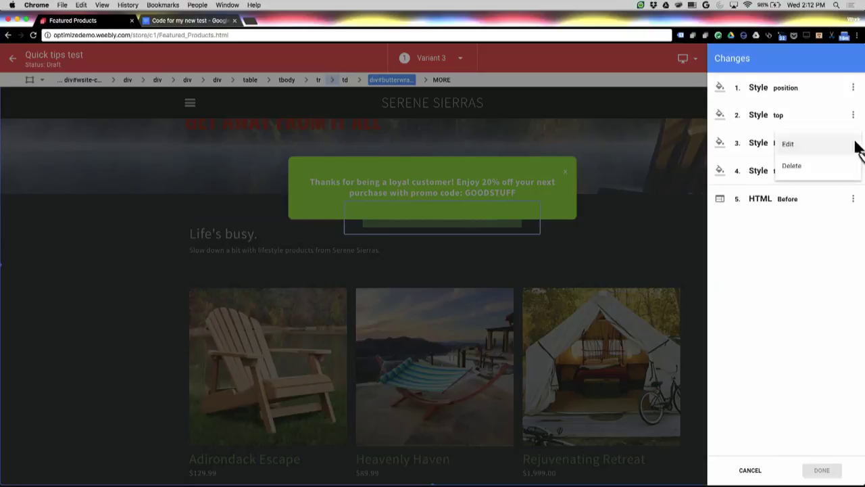
pyautogui.click(851, 176)
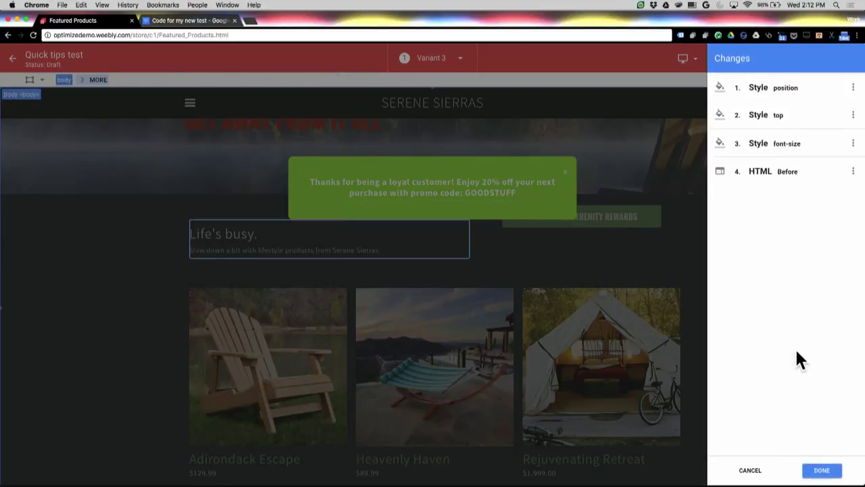
pyautogui.click(819, 469)
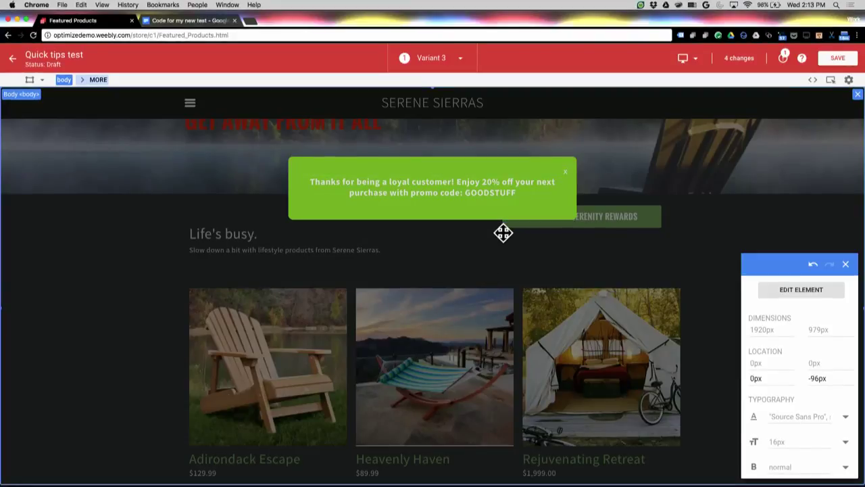
# Undo the insertion of the promo overlay
pyautogui.click(812, 265)
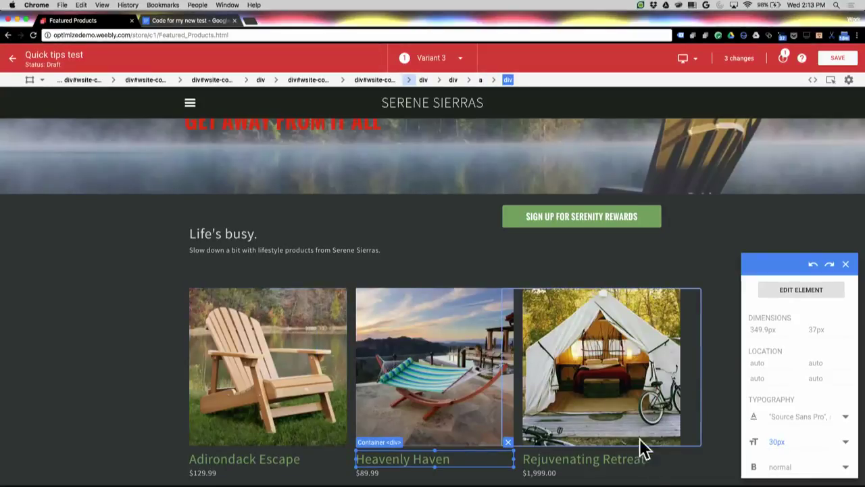
# Open the Run JavaScript editor for the product section container, check its tag placement options, and close it without applying a script
pyautogui.click(655, 481)
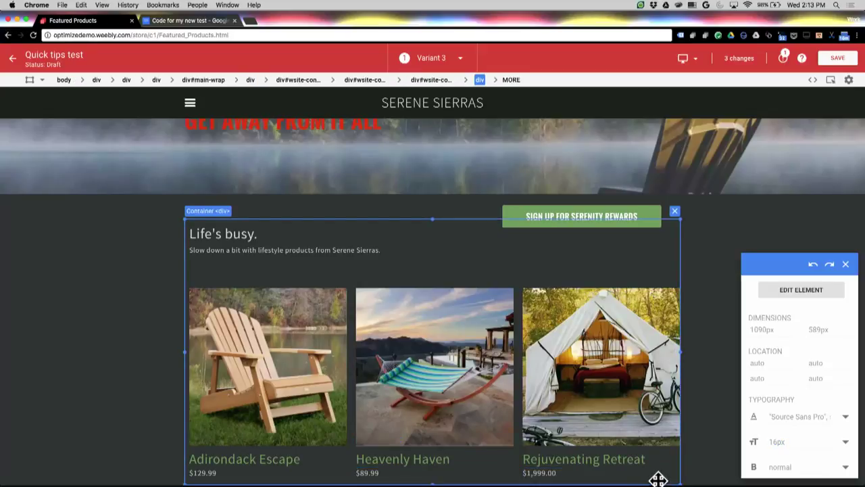
pyautogui.rightClick(654, 481)
pyautogui.click(683, 466)
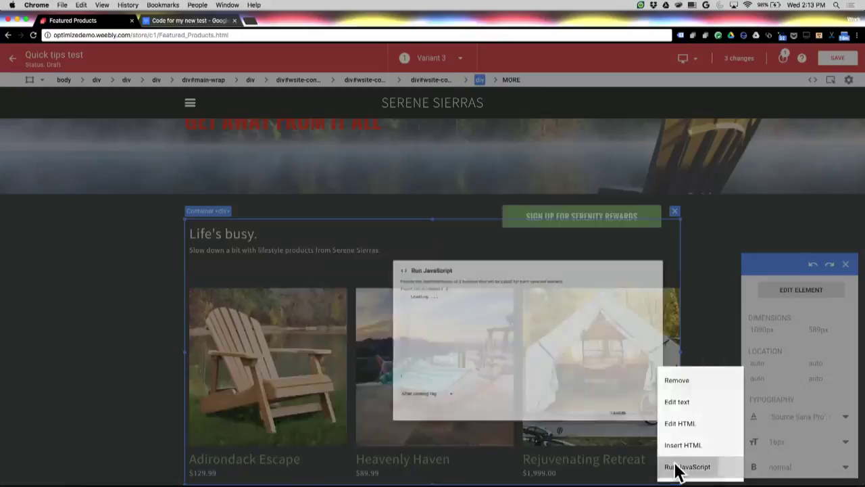
pyautogui.click(311, 351)
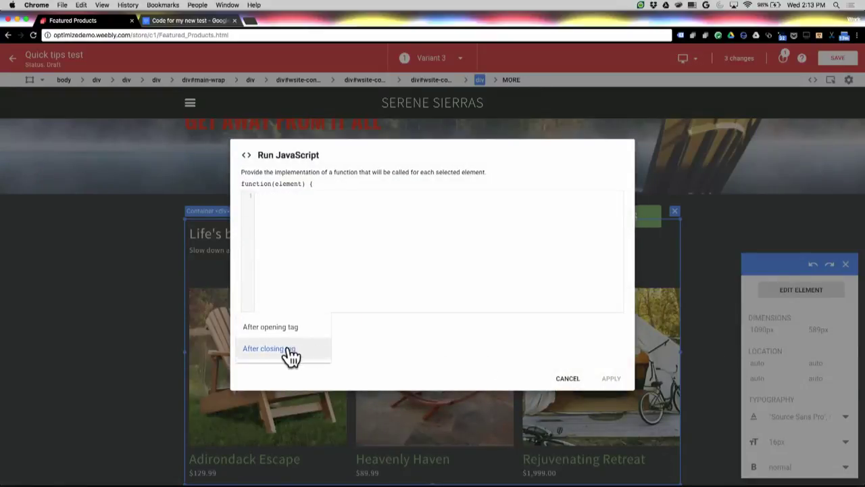
pyautogui.click(348, 346)
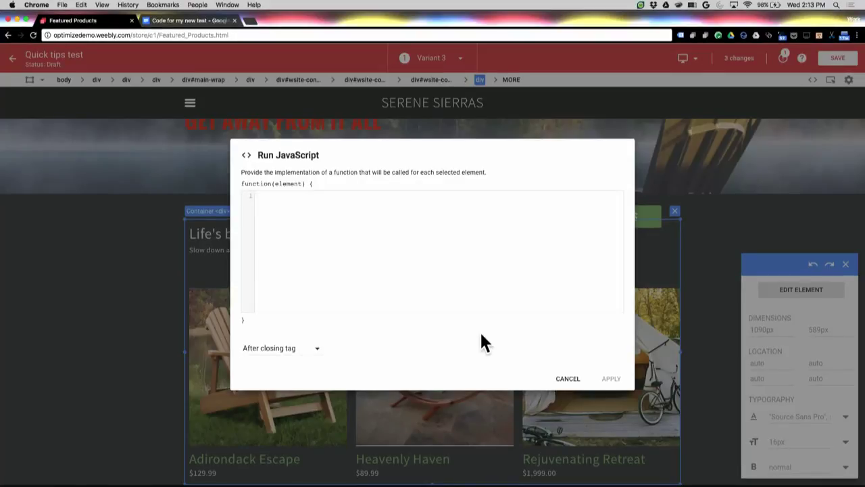
pyautogui.click(569, 379)
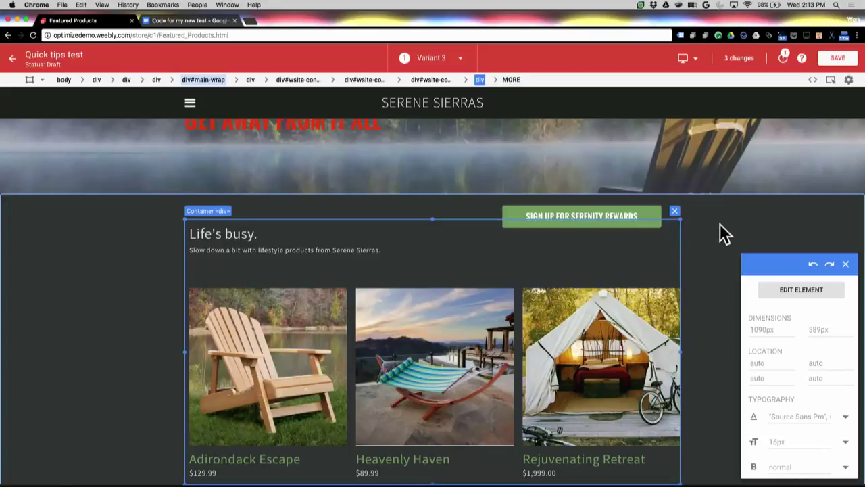
# Switch the editor's device view from web to Nexus 7, saving the unsaved variant changes
pyautogui.click(784, 249)
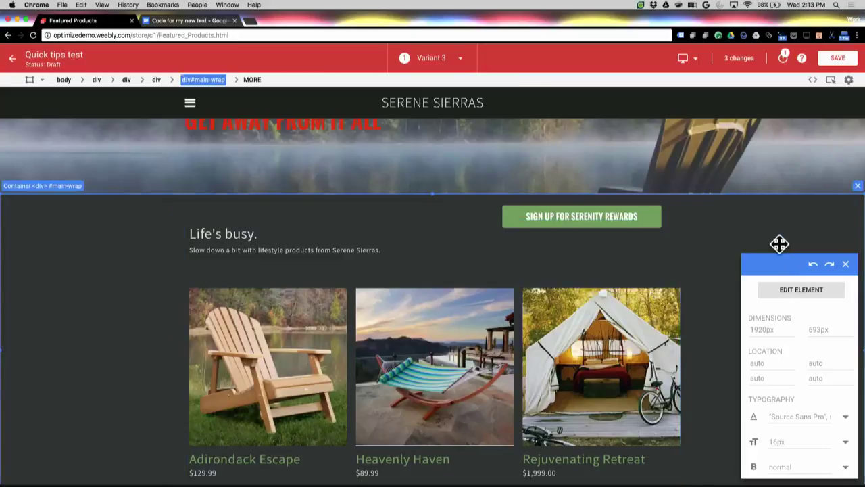
pyautogui.click(697, 61)
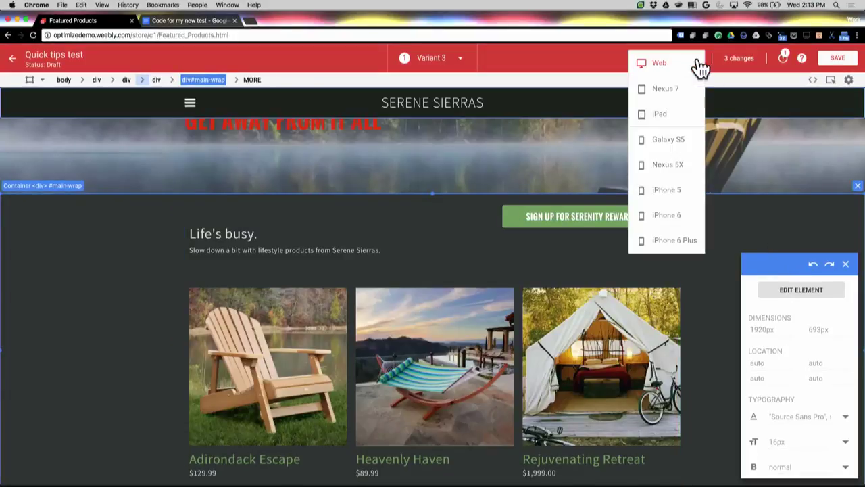
pyautogui.click(671, 100)
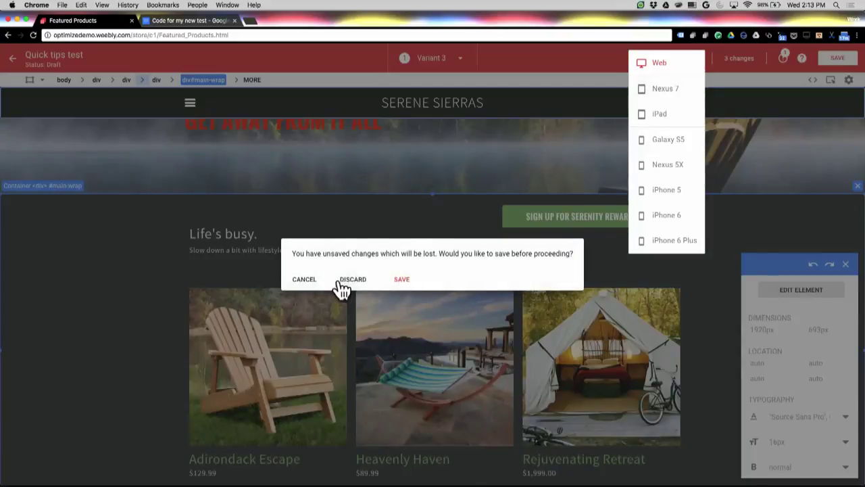
pyautogui.click(402, 279)
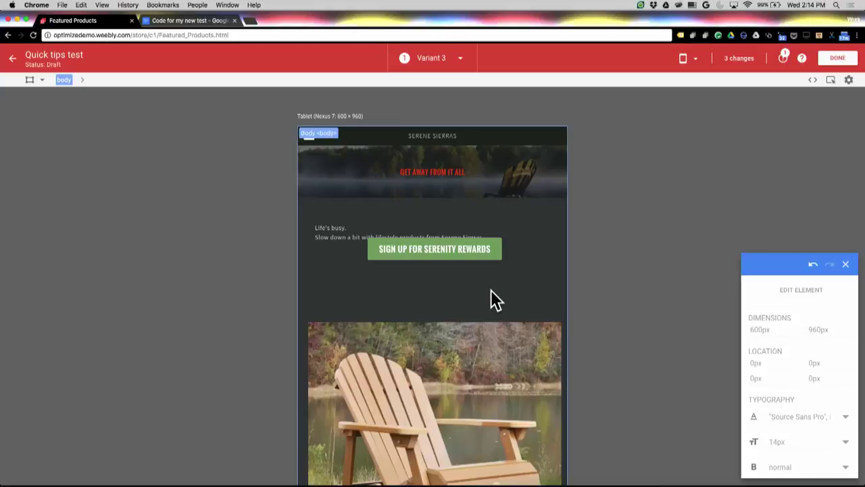
# Inspect the sign-up button and intro text in the tablet view, and review the variant's change list without editing it
pyautogui.click(391, 250)
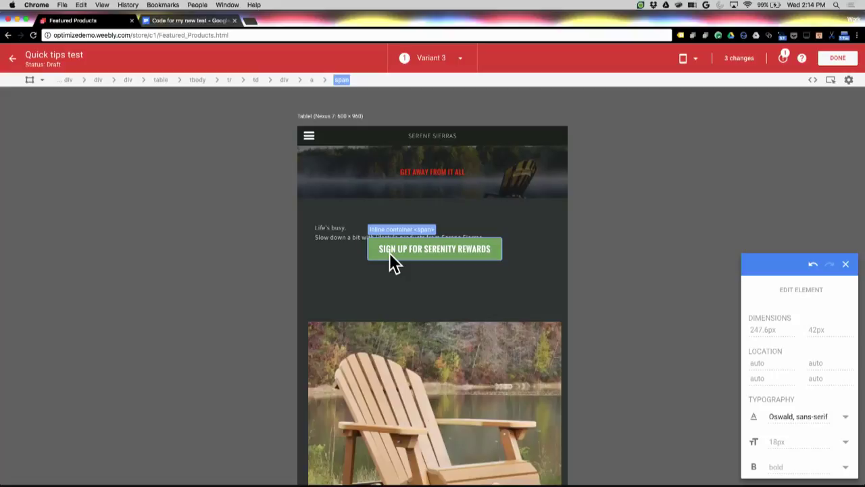
pyautogui.click(451, 228)
pyautogui.click(739, 58)
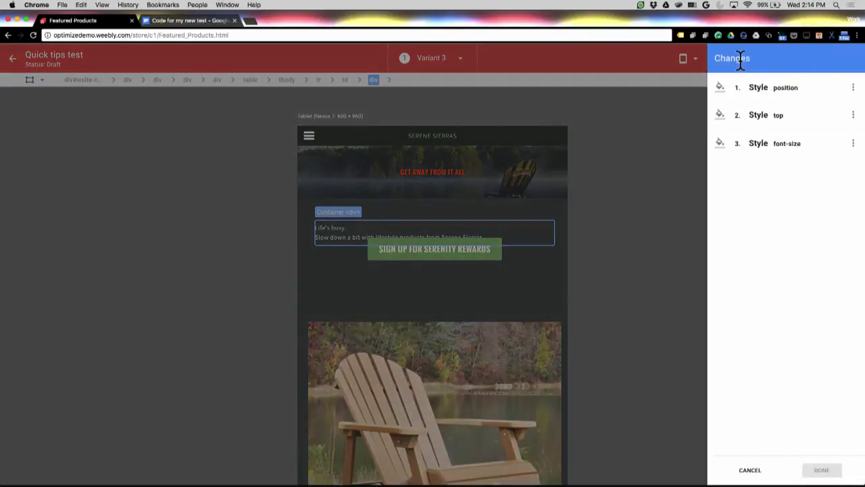
pyautogui.click(749, 472)
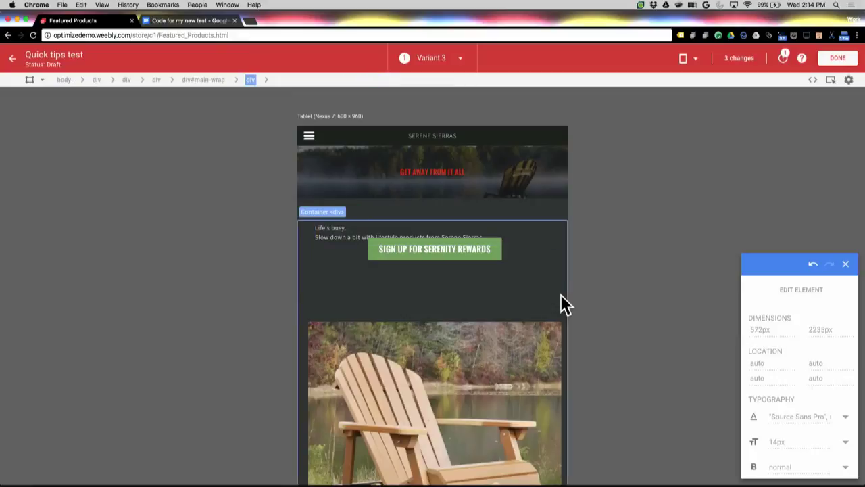
# Open the diagnostics for the variant's page to read the reported issue
pyautogui.click(454, 225)
pyautogui.click(480, 208)
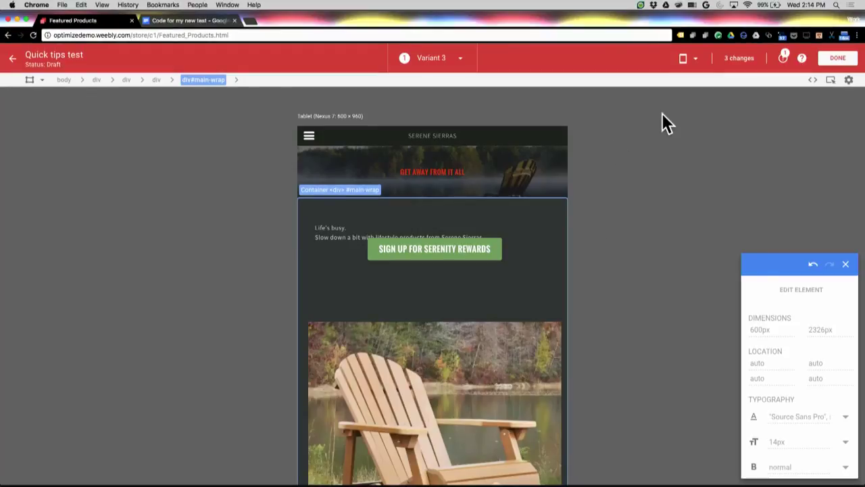
pyautogui.click(784, 58)
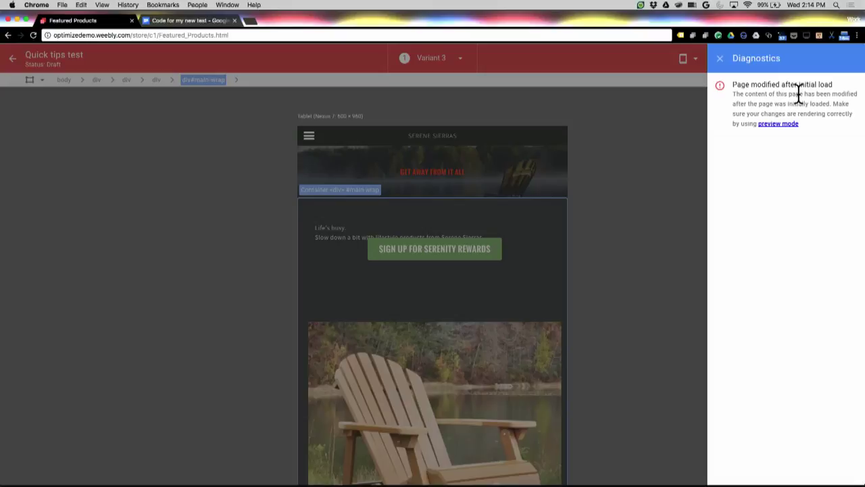